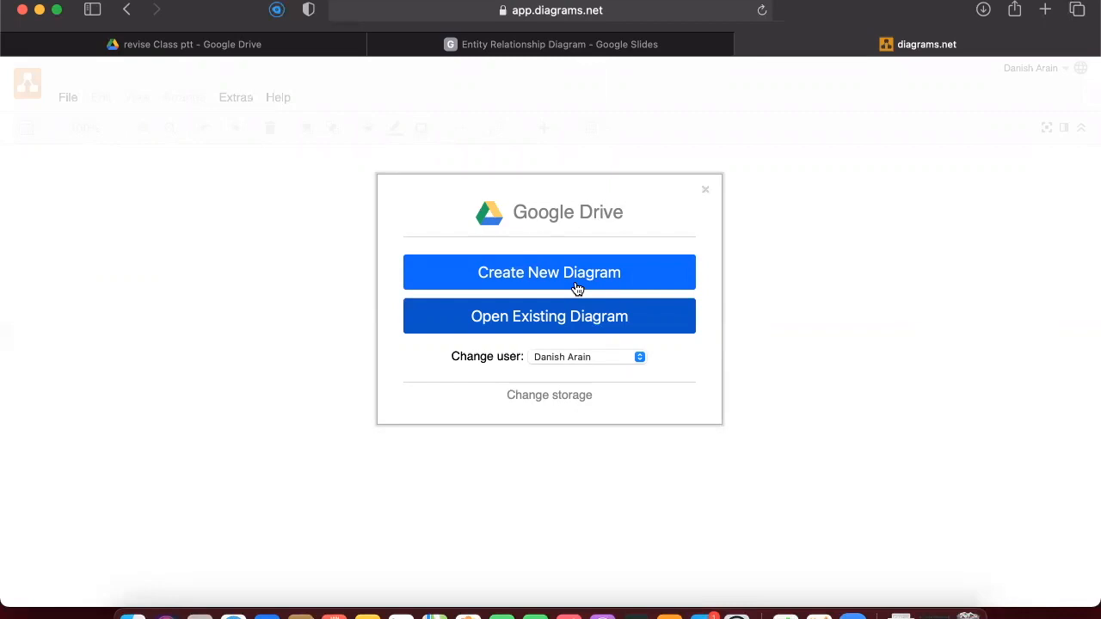
pyautogui.click(577, 288)
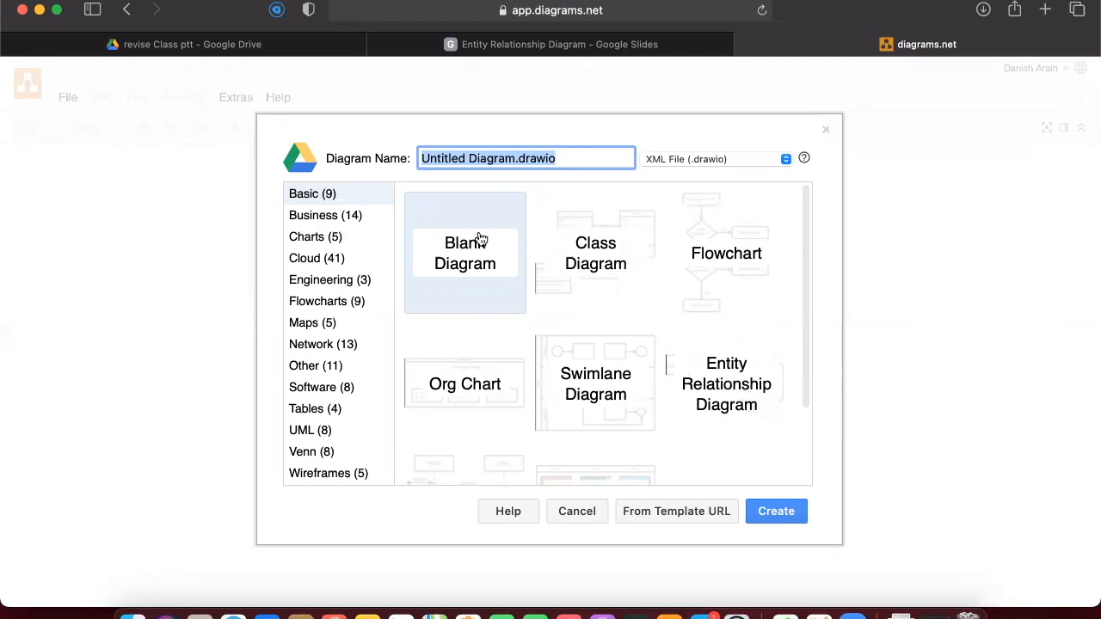
pyautogui.click(469, 266)
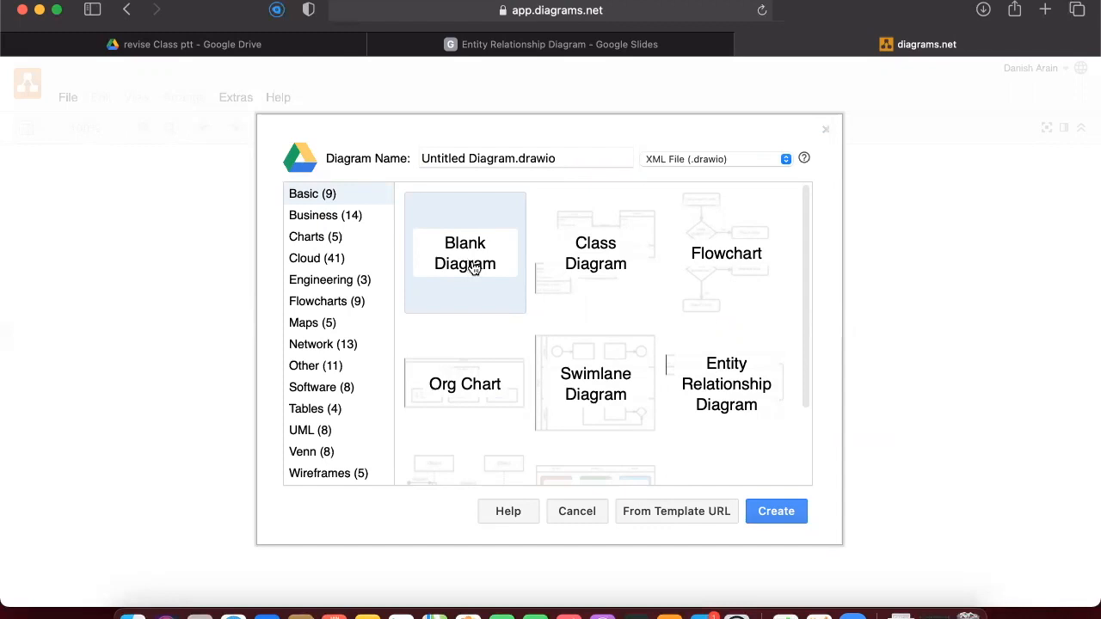
pyautogui.doubleClick(483, 280)
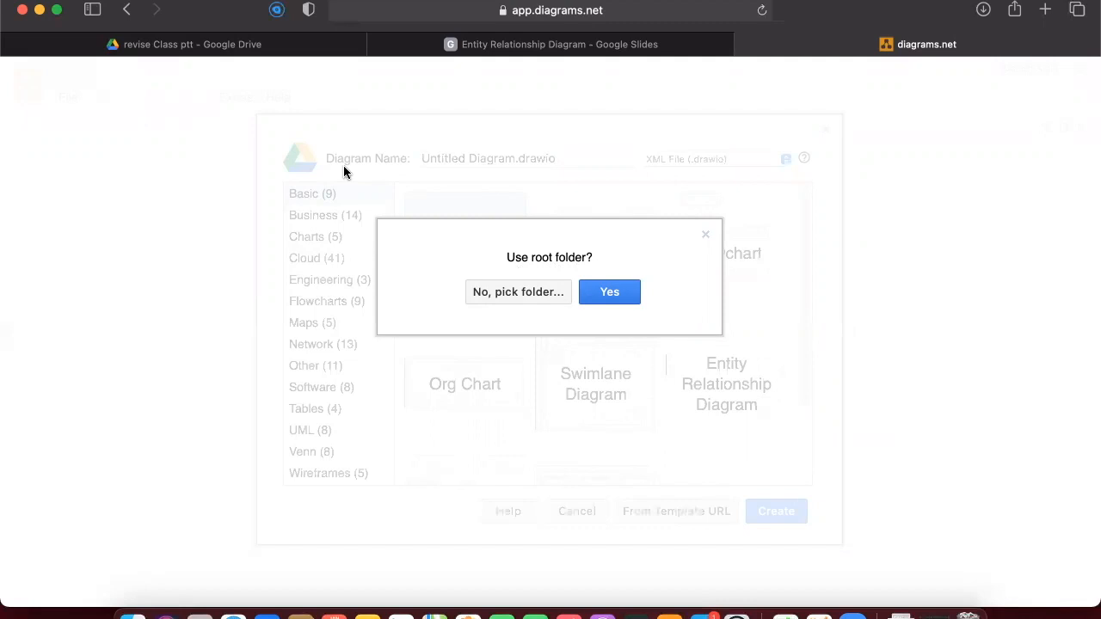
pyautogui.click(541, 292)
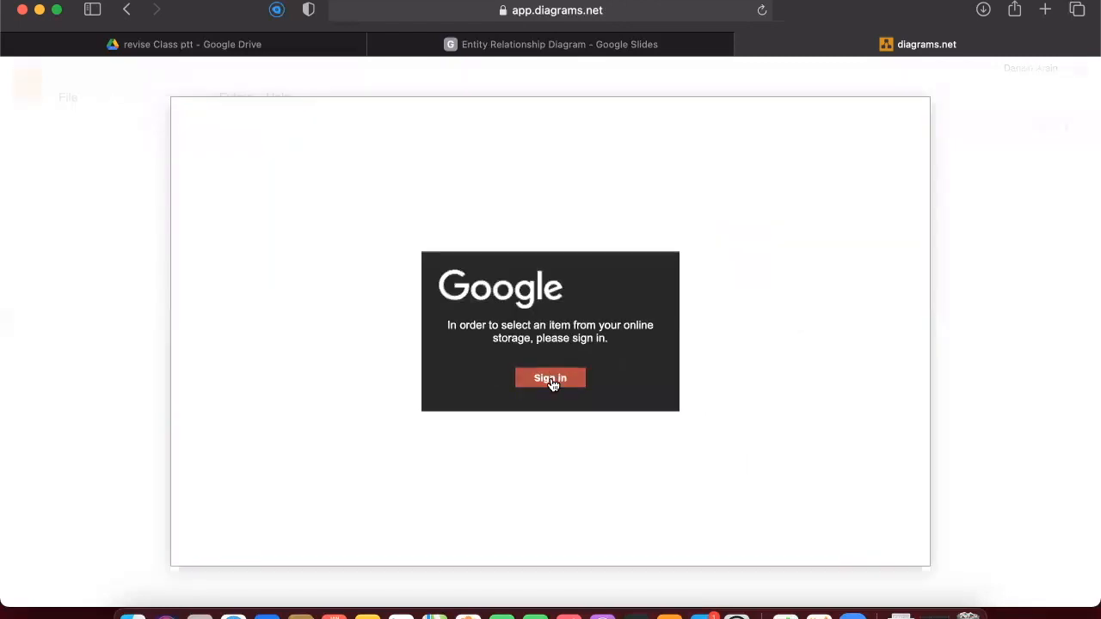
pyautogui.click(550, 378)
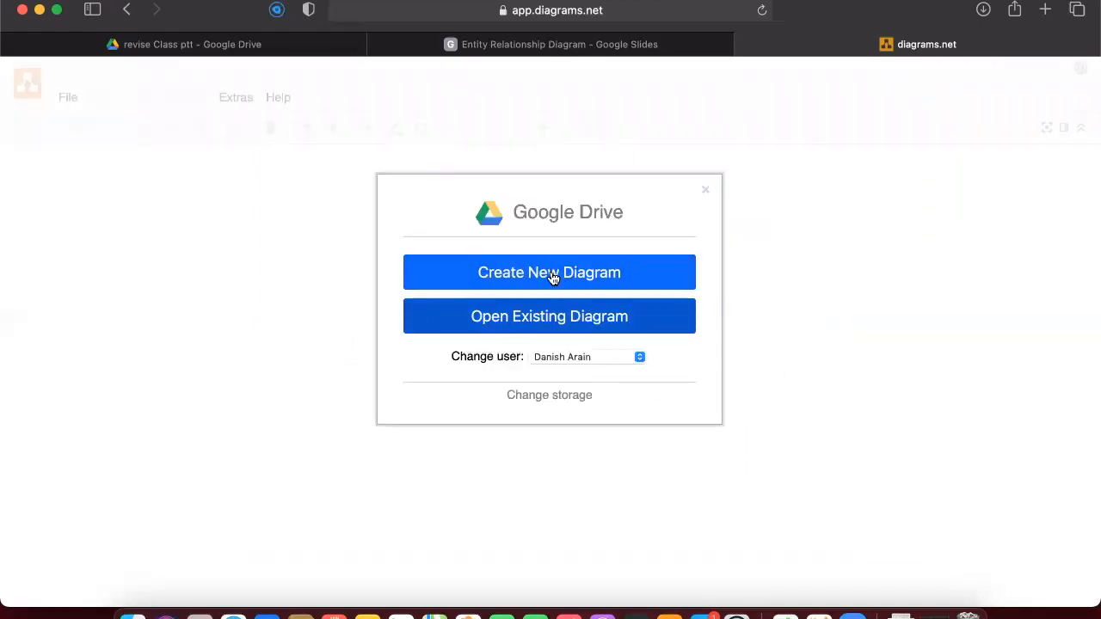
# - Create a blank XML diagram named Untitled Diagram.drawio in the Google Drive root folder
pyautogui.click(625, 276)
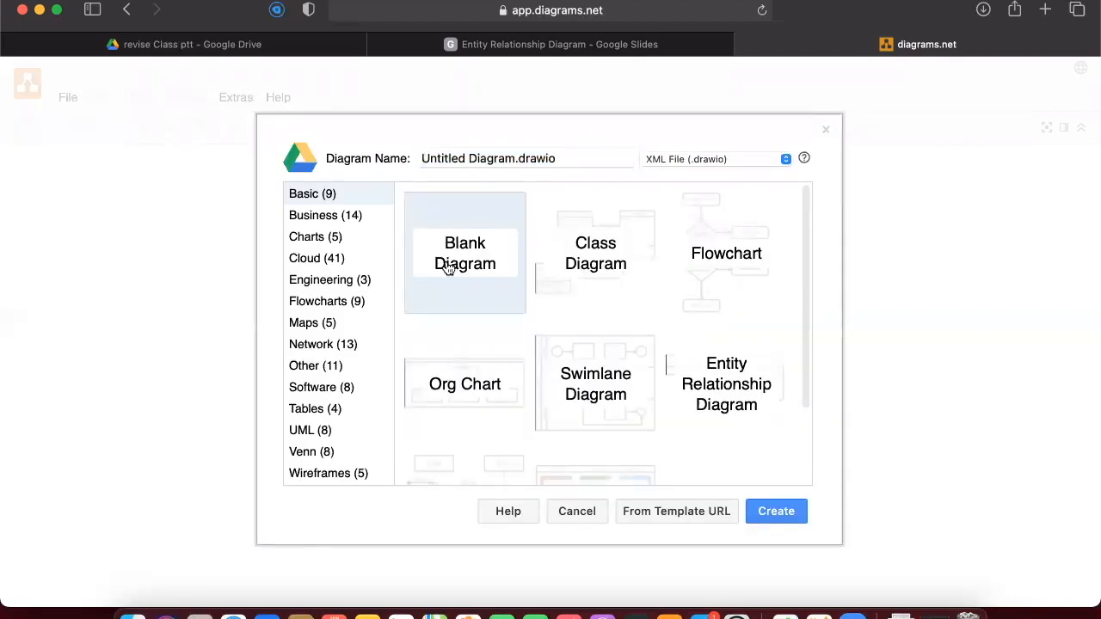
pyautogui.doubleClick(445, 268)
pyautogui.click(610, 296)
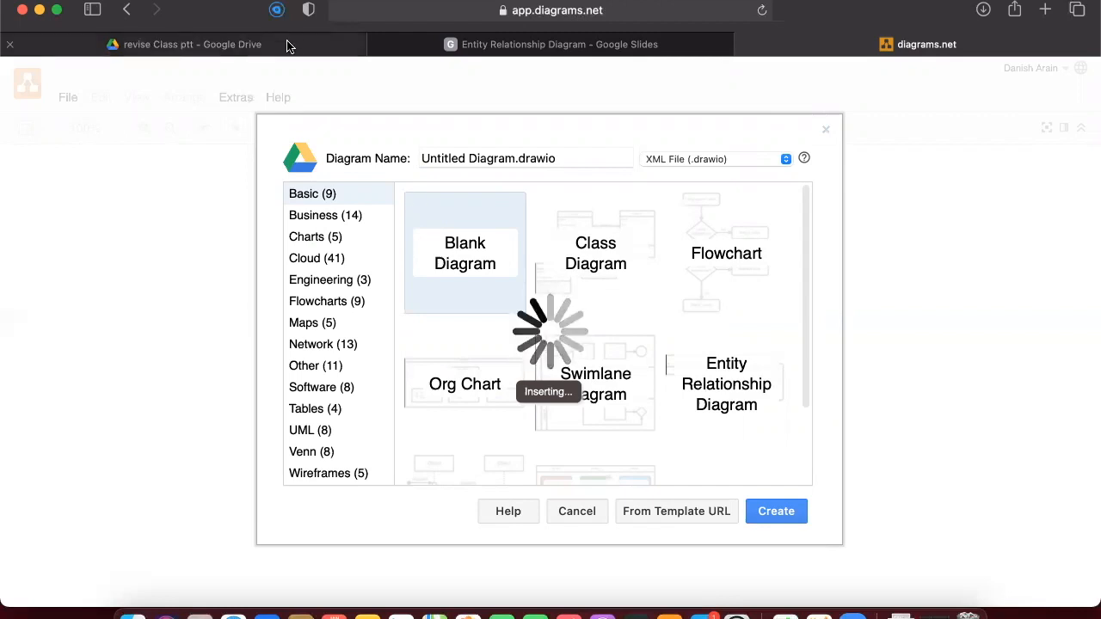
pyautogui.moveTo(288, 47)
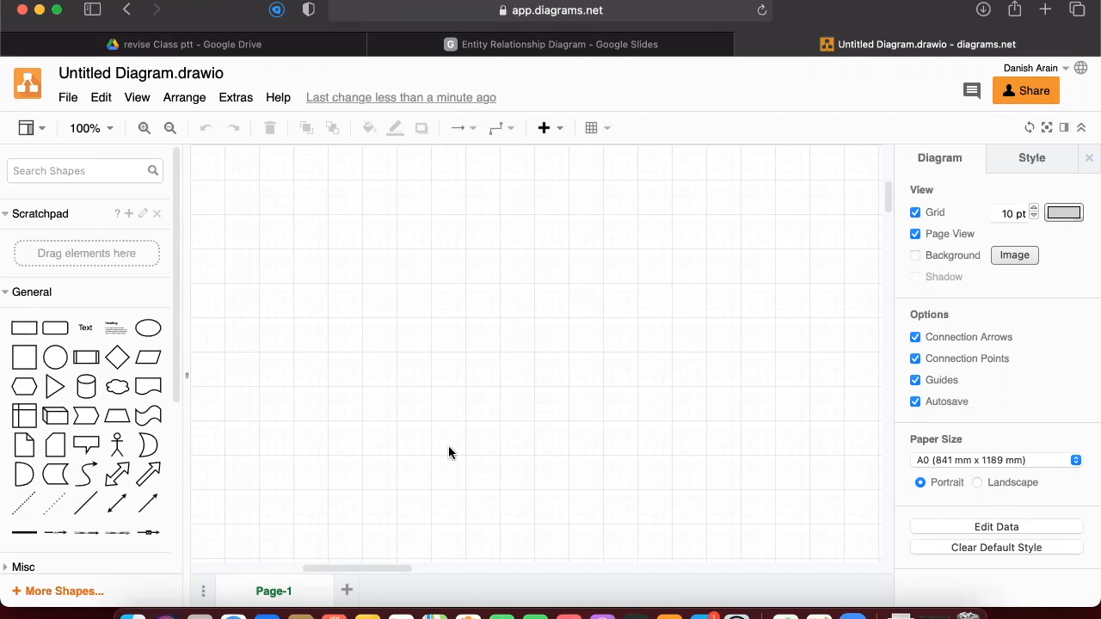
# - Paste the entities, relationships and attributes text from the "Let's break it down" slide onto the blank diagram page
pyautogui.click(460, 49)
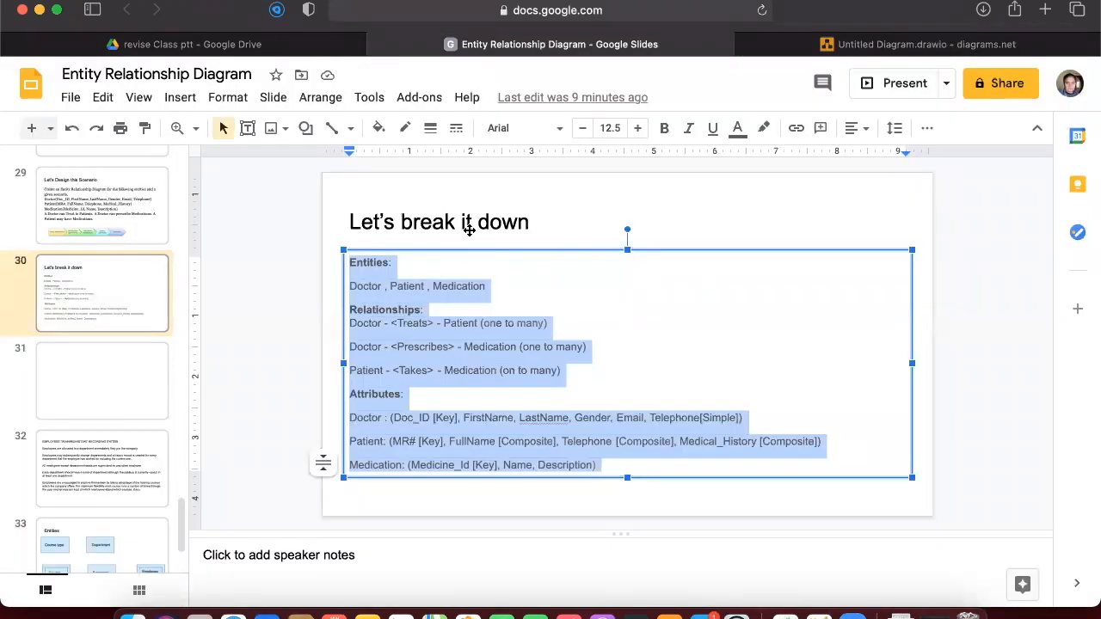
pyautogui.click(822, 39)
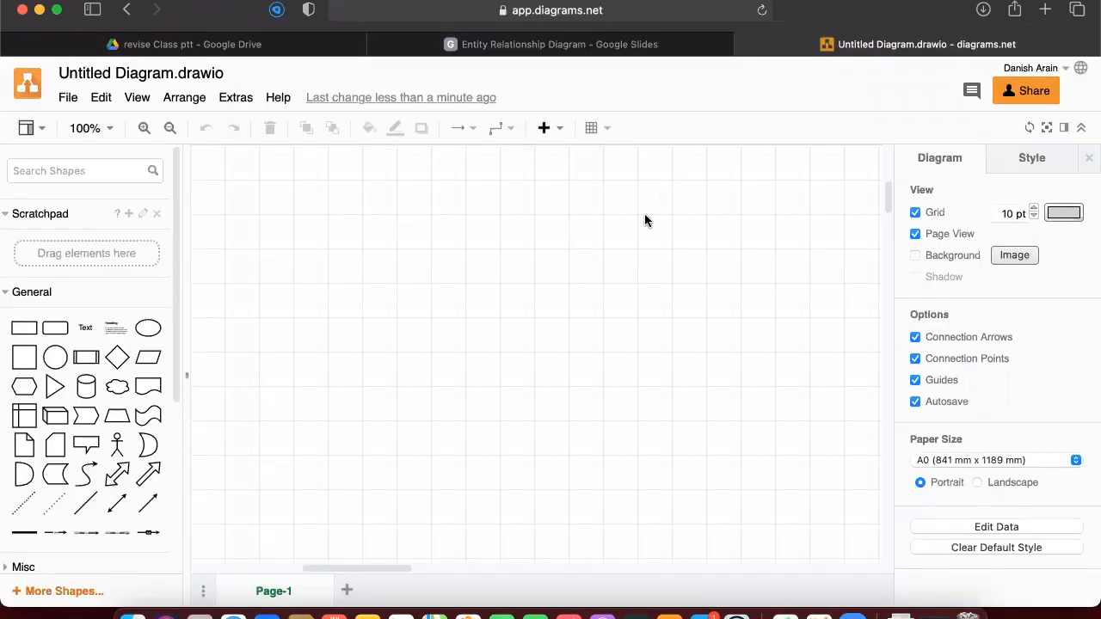
pyautogui.press('super+v')
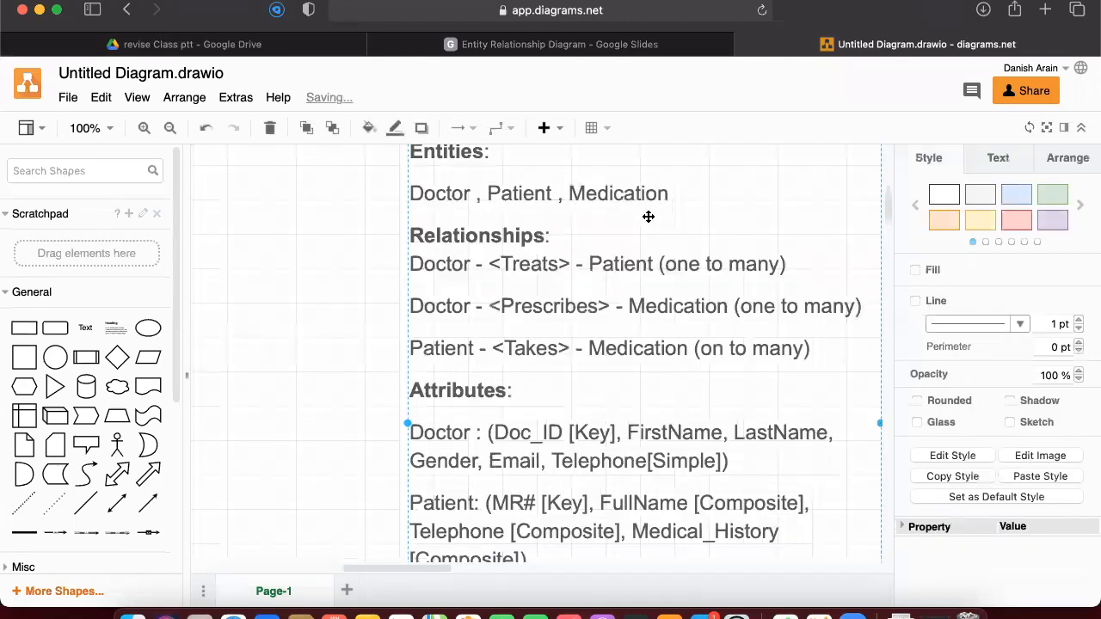
# - Move the pasted notes block toward the upper right of the page, leaving the area beside it free for drawing
pyautogui.scroll(5, 565, 244)
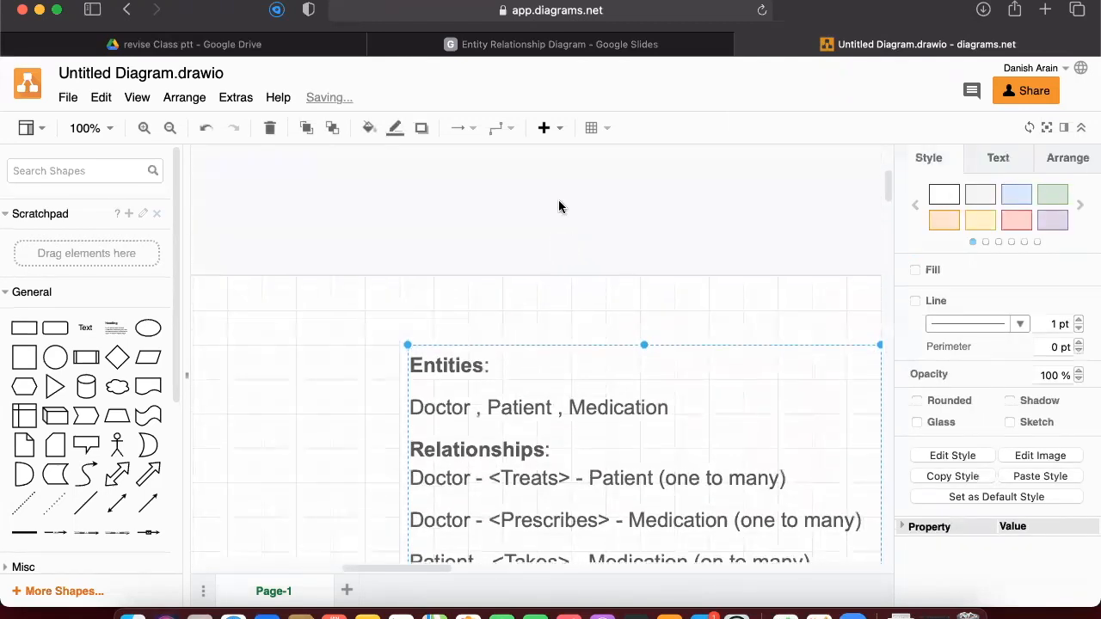
pyautogui.scroll(-4, 540, 380)
pyautogui.scroll(-10, 540, 380)
pyautogui.scroll(4, 540, 378)
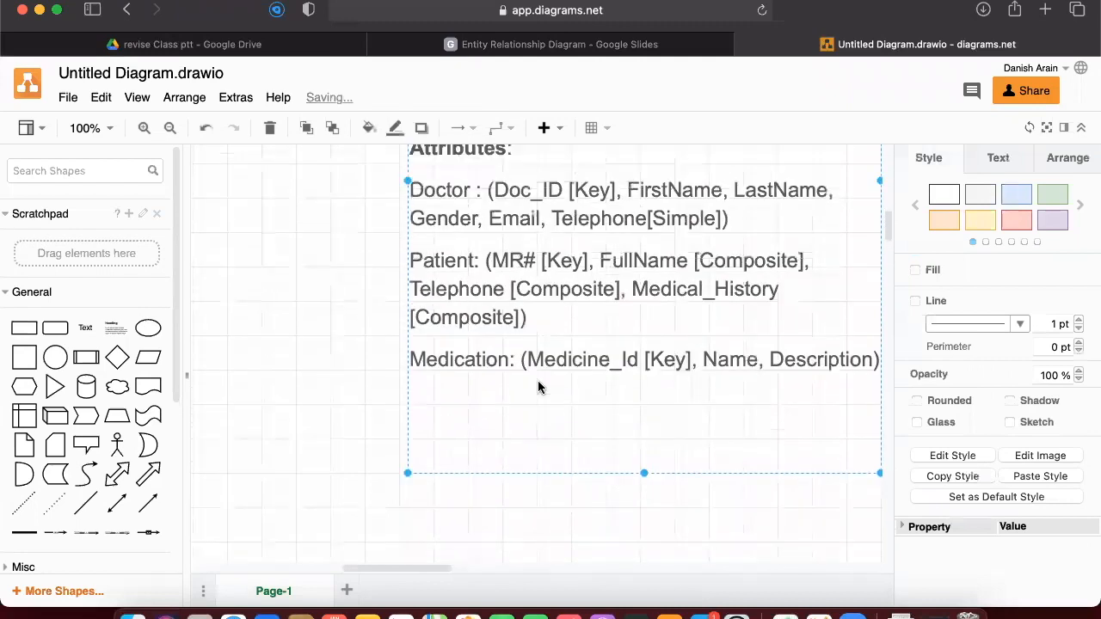
pyautogui.scroll(-4, 553, 351)
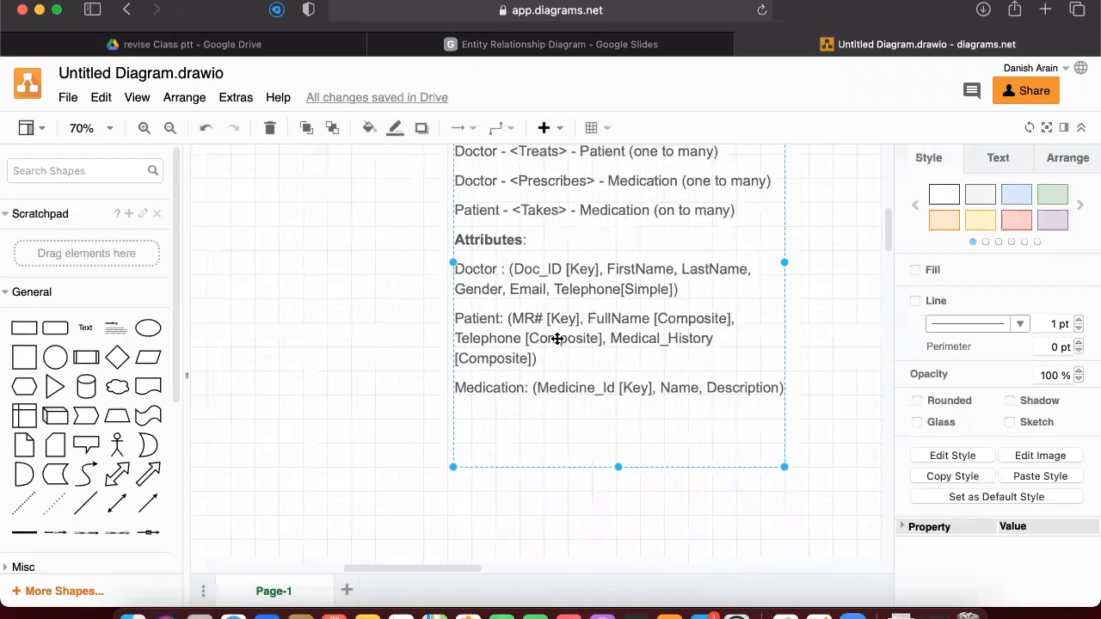
pyautogui.scroll(-2, 559, 331)
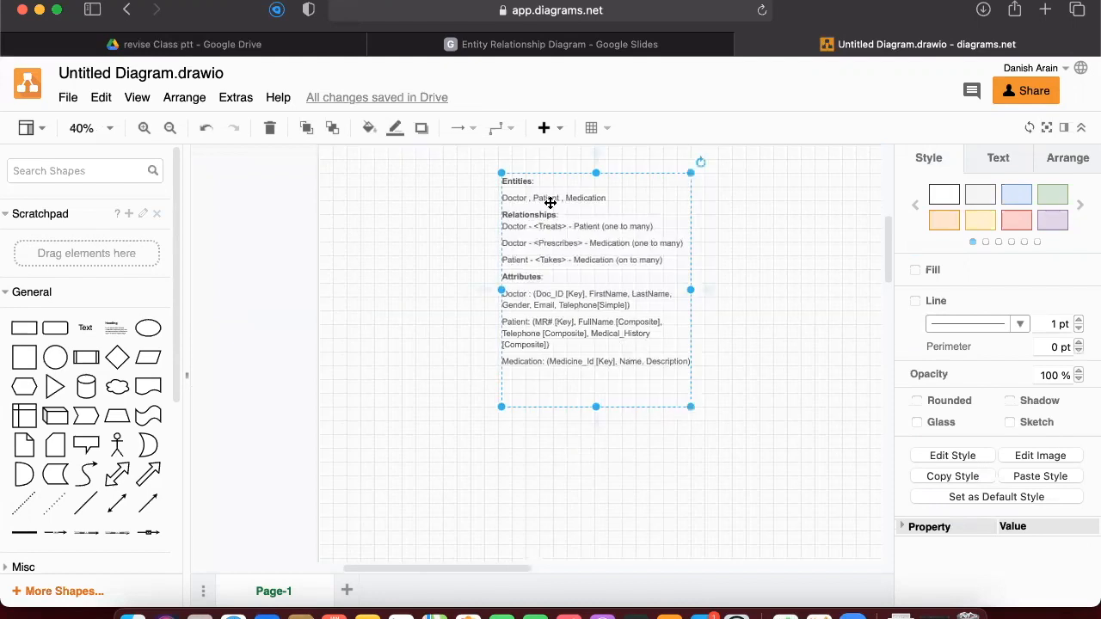
pyautogui.scroll(2, 550, 207)
pyautogui.moveTo(691, 289); pyautogui.dragTo(852, 279)
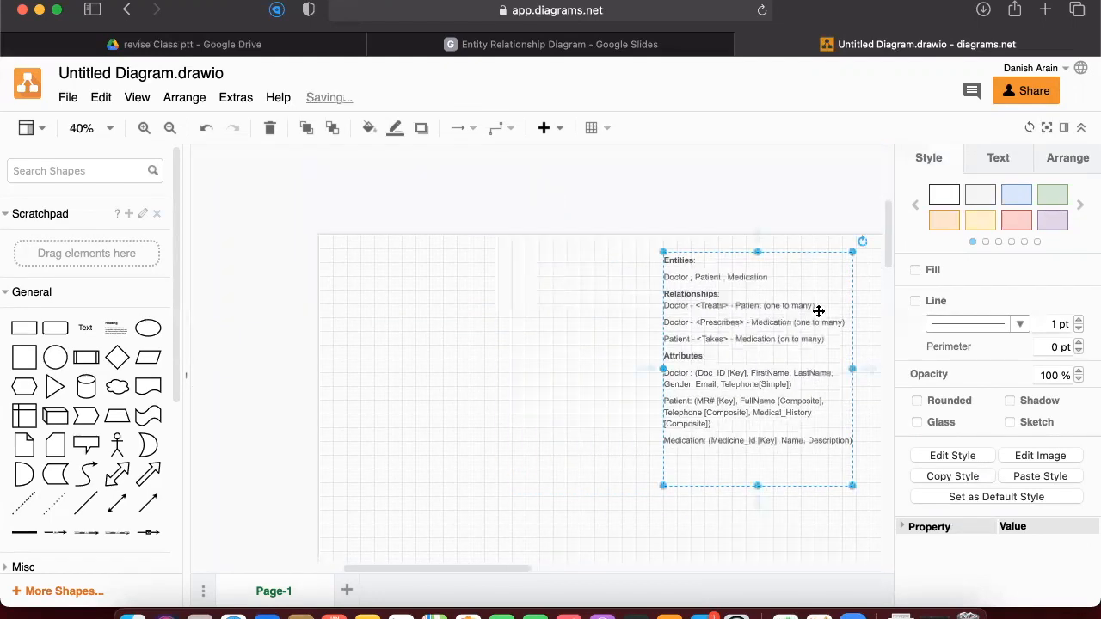
pyautogui.click(597, 337)
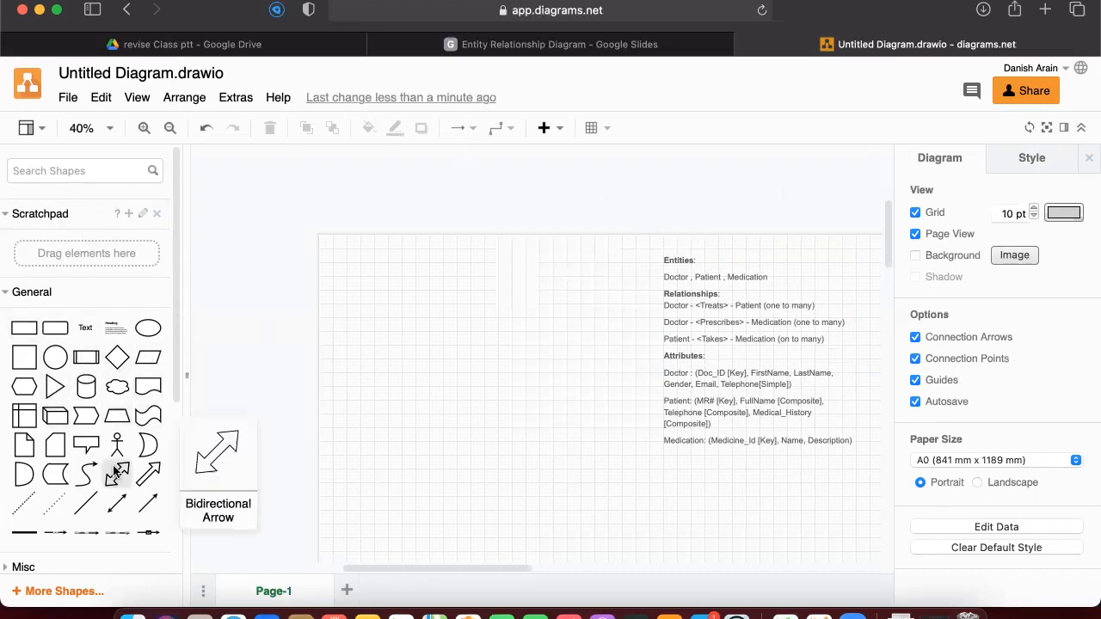
# - Collapse the General shape library and expand the Entity Relation library to show its entity and attribute shapes
pyautogui.click(13, 296)
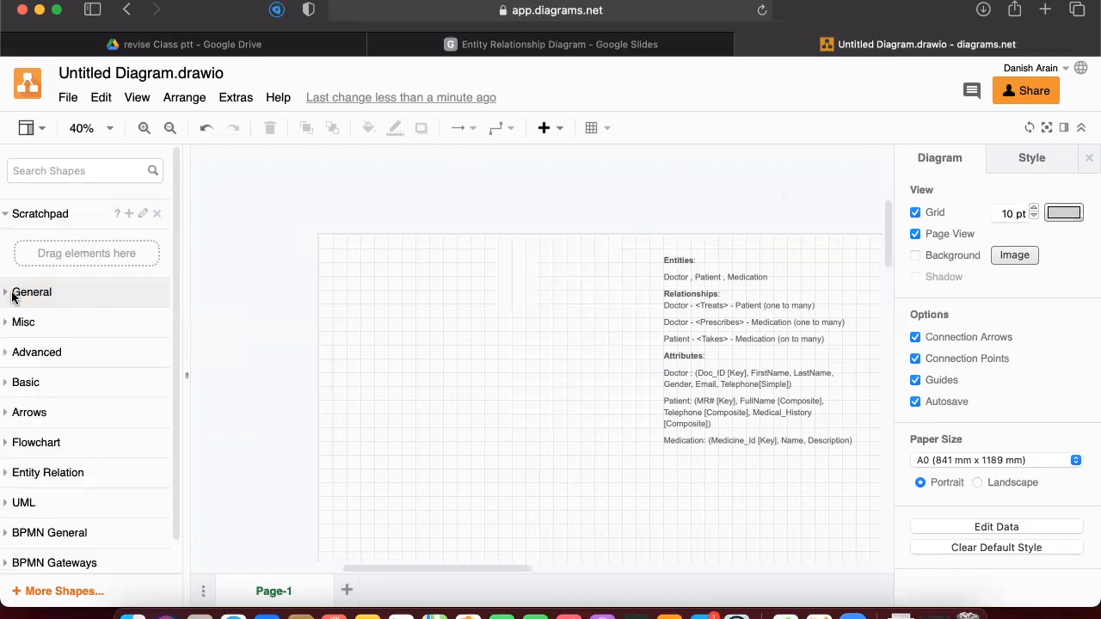
pyautogui.click(42, 291)
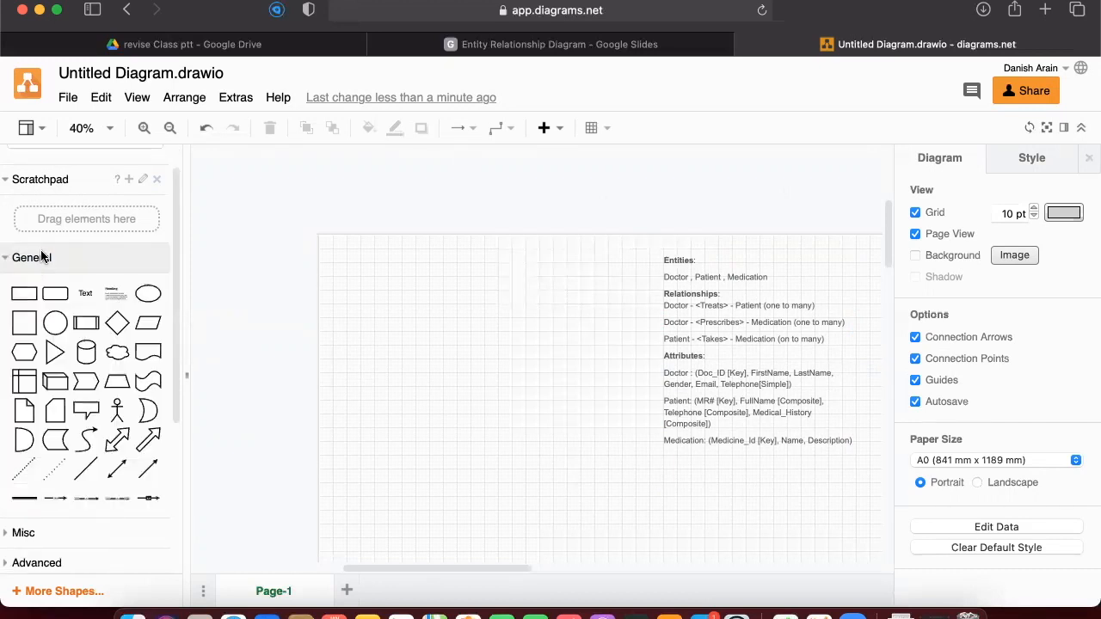
pyautogui.click(31, 258)
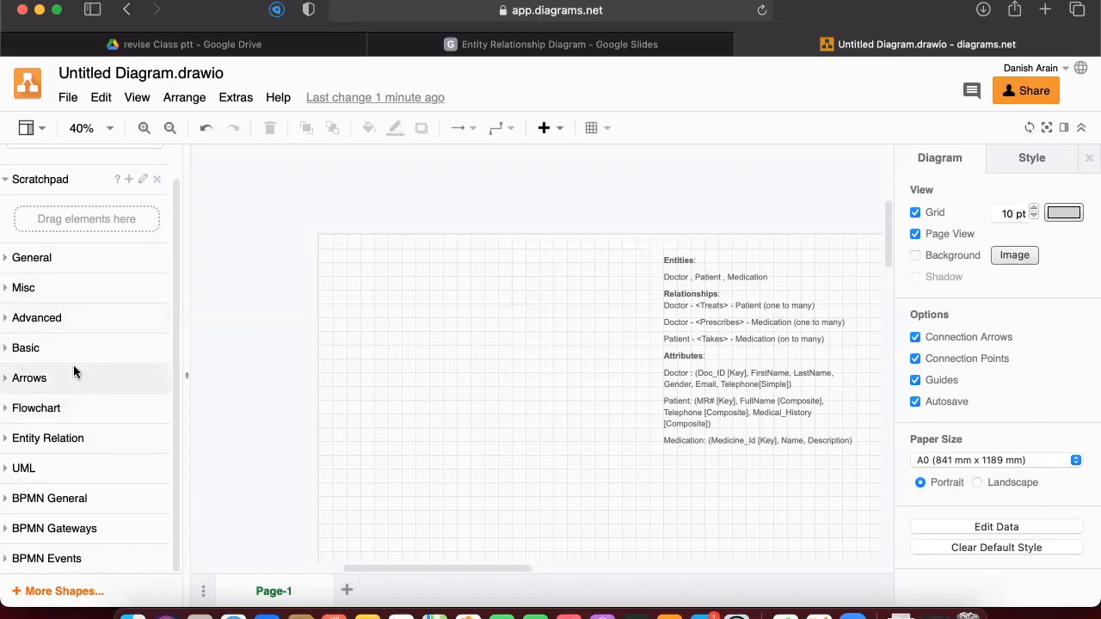
pyautogui.click(44, 331)
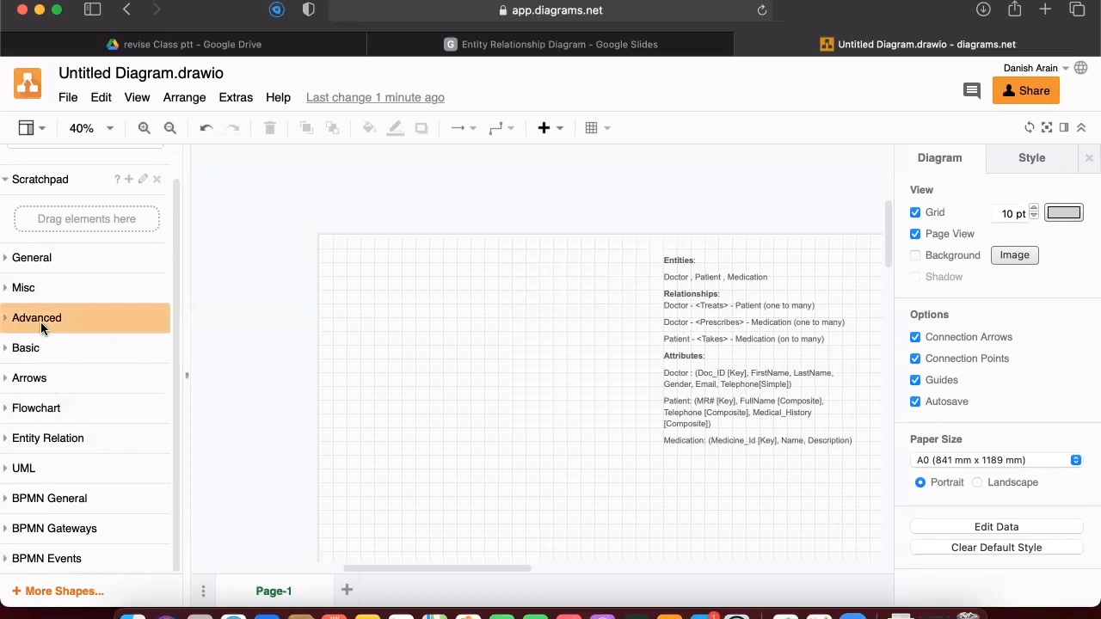
pyautogui.click(24, 325)
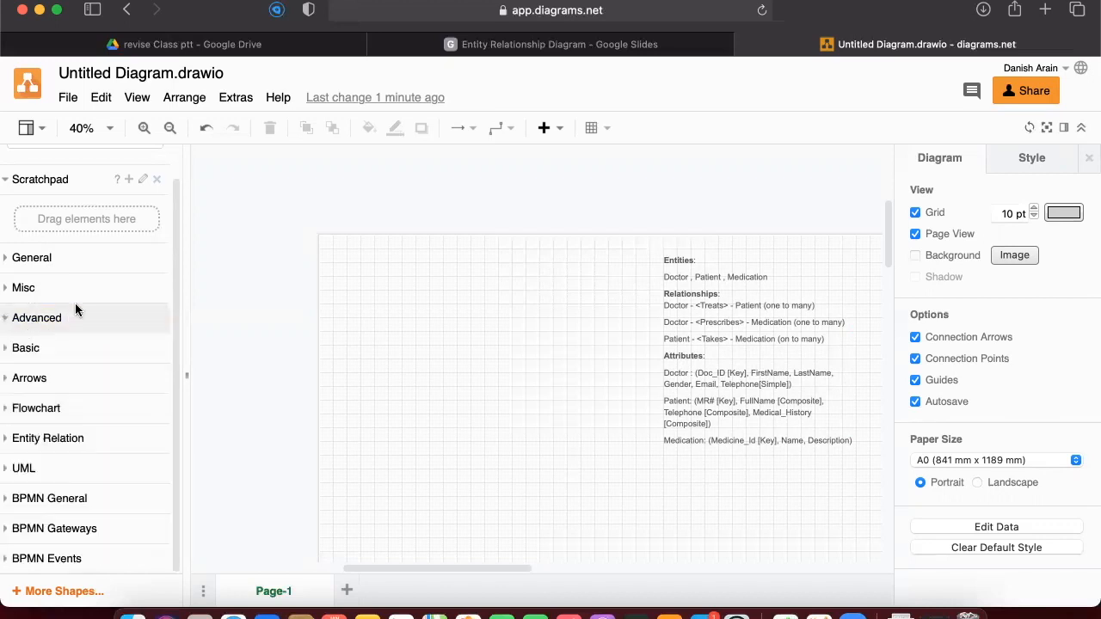
pyautogui.click(49, 439)
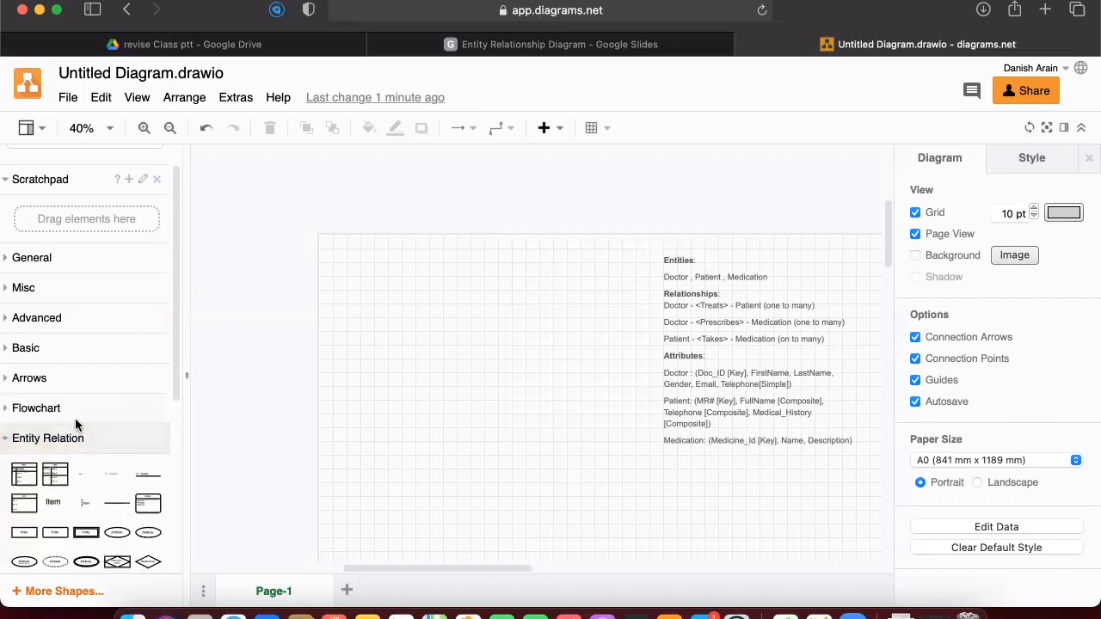
pyautogui.scroll(-1, 76, 424)
pyautogui.scroll(-6, 75, 424)
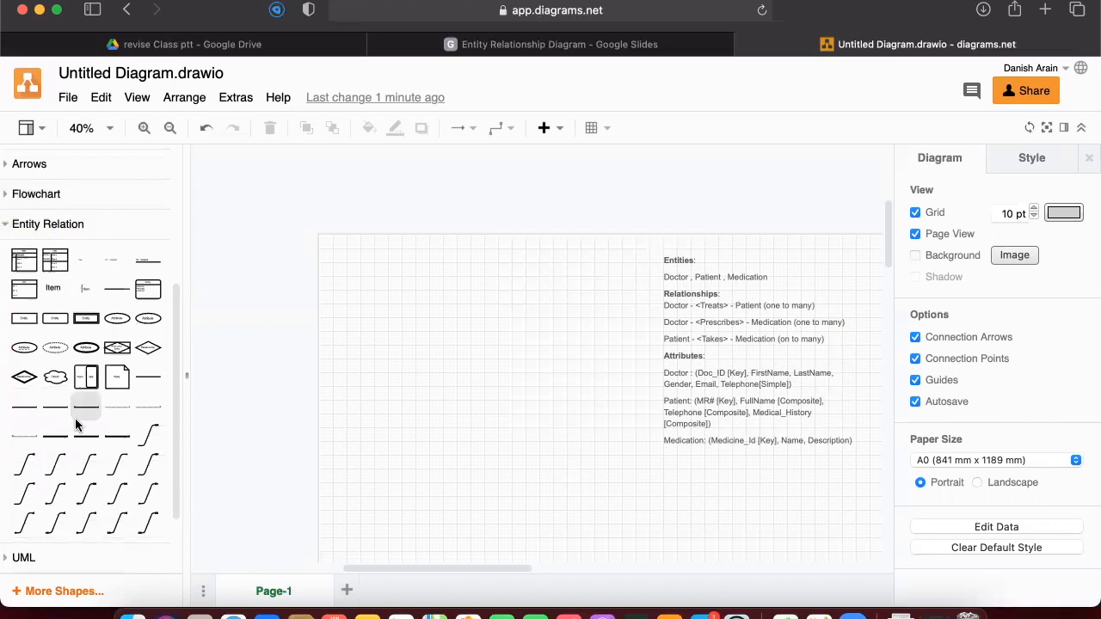
pyautogui.moveTo(76, 295)
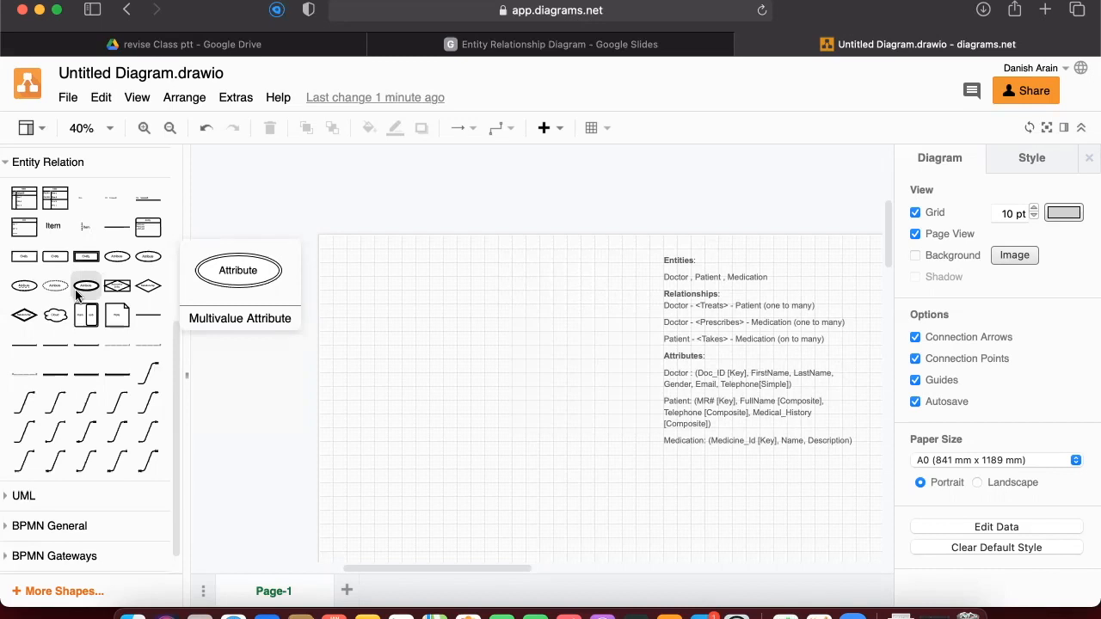
pyautogui.moveTo(66, 256)
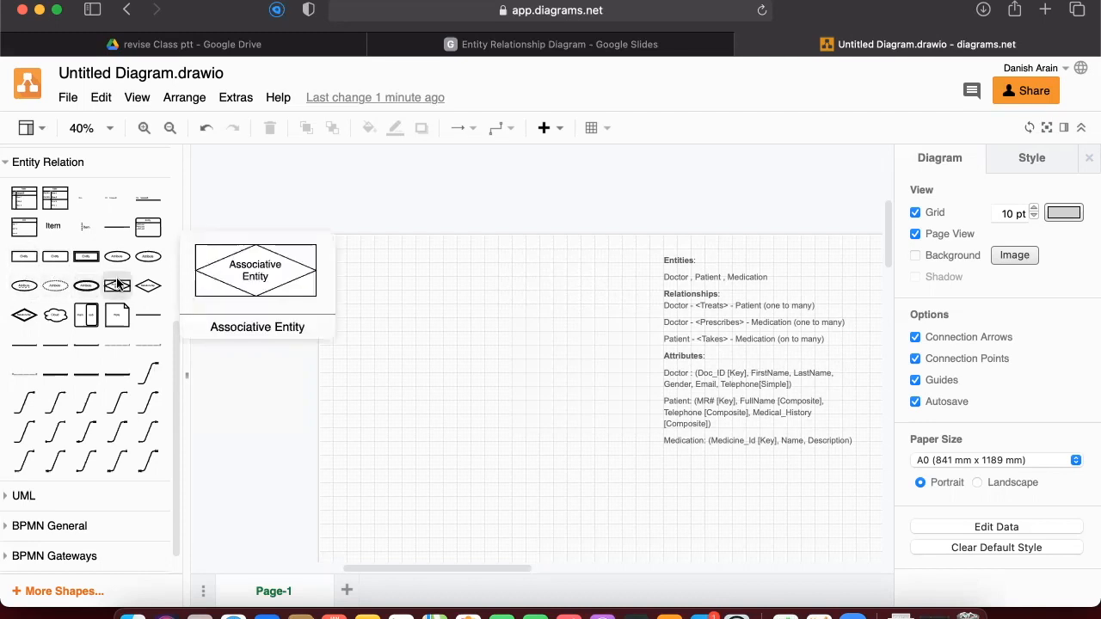
# - Add three plain Entity rectangles in the empty area beside the notes and arrange them in a triangle
pyautogui.click(23, 260)
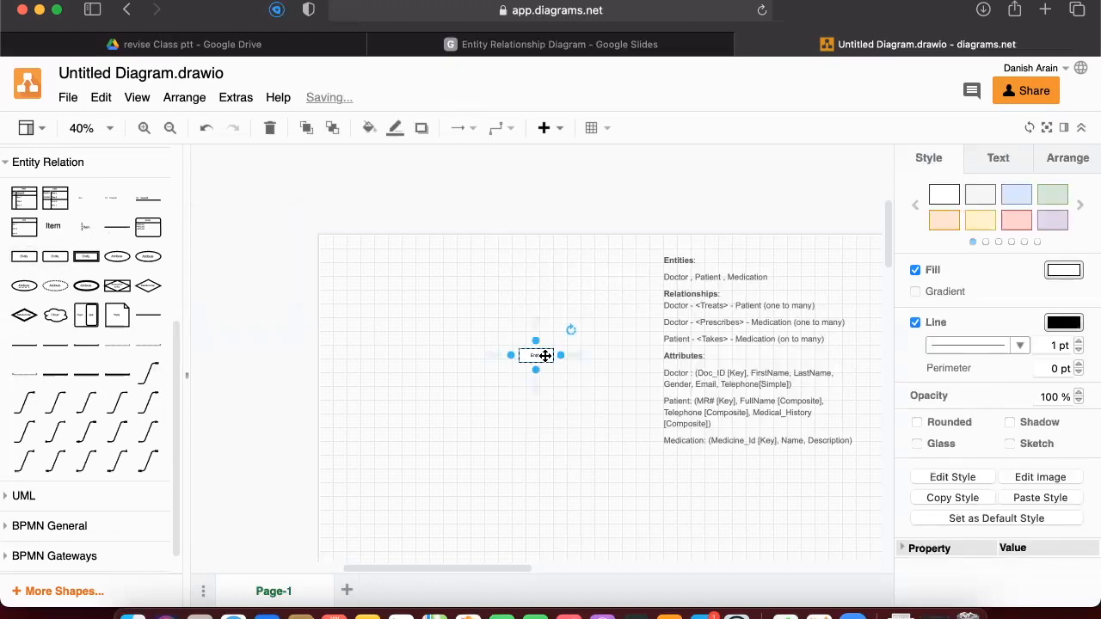
pyautogui.moveTo(17, 258)
pyautogui.moveTo(17, 258); pyautogui.dragTo(410, 345)
pyautogui.click(502, 389)
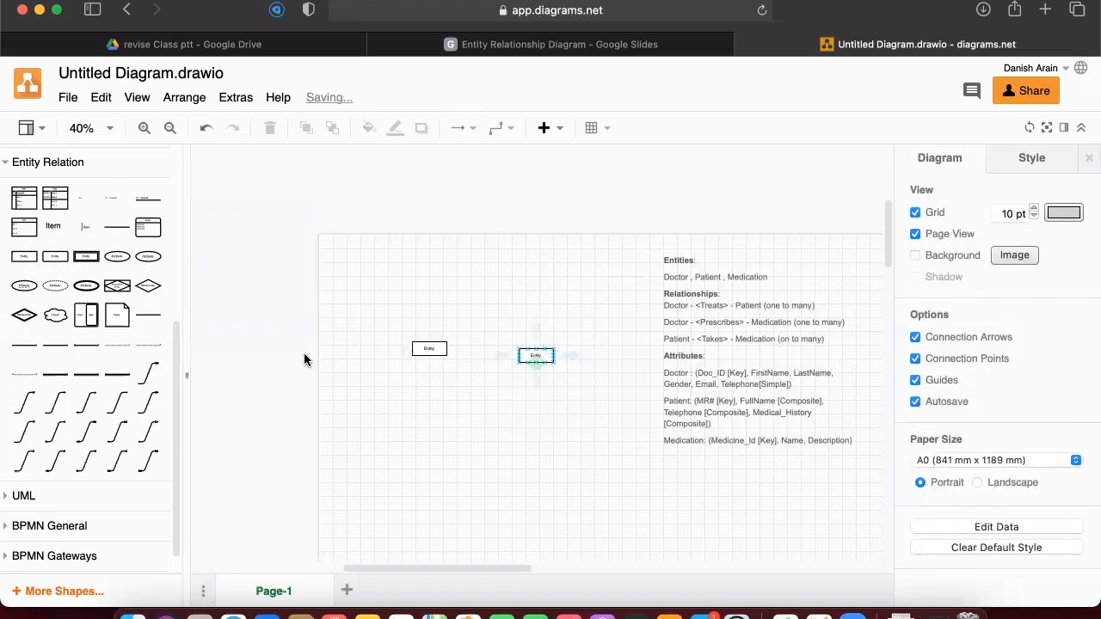
pyautogui.click(24, 256)
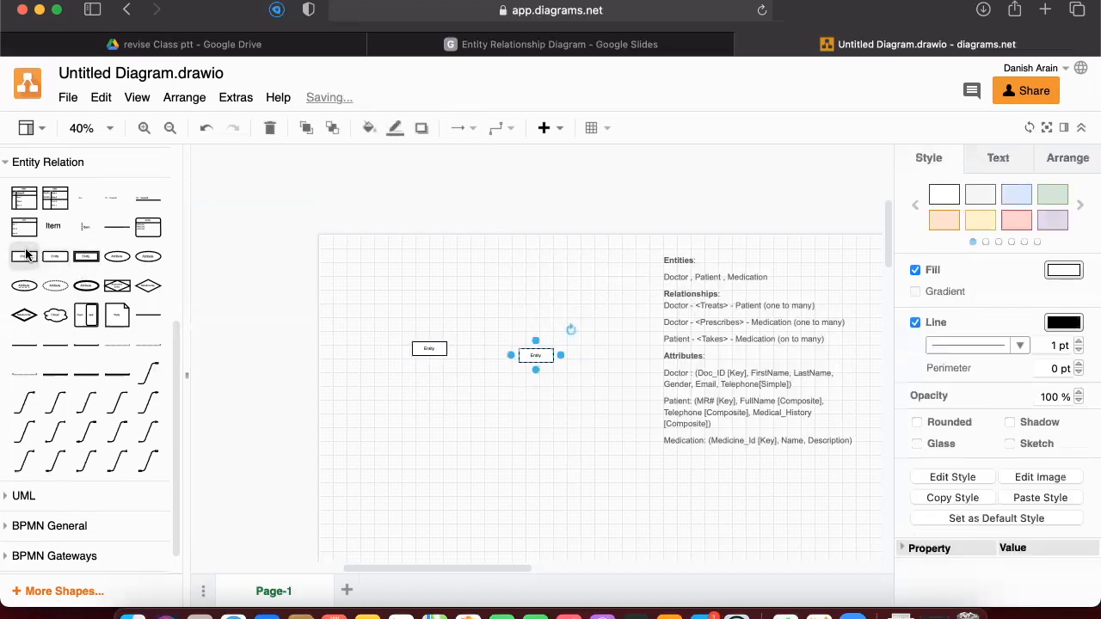
pyautogui.moveTo(536, 351); pyautogui.dragTo(506, 289)
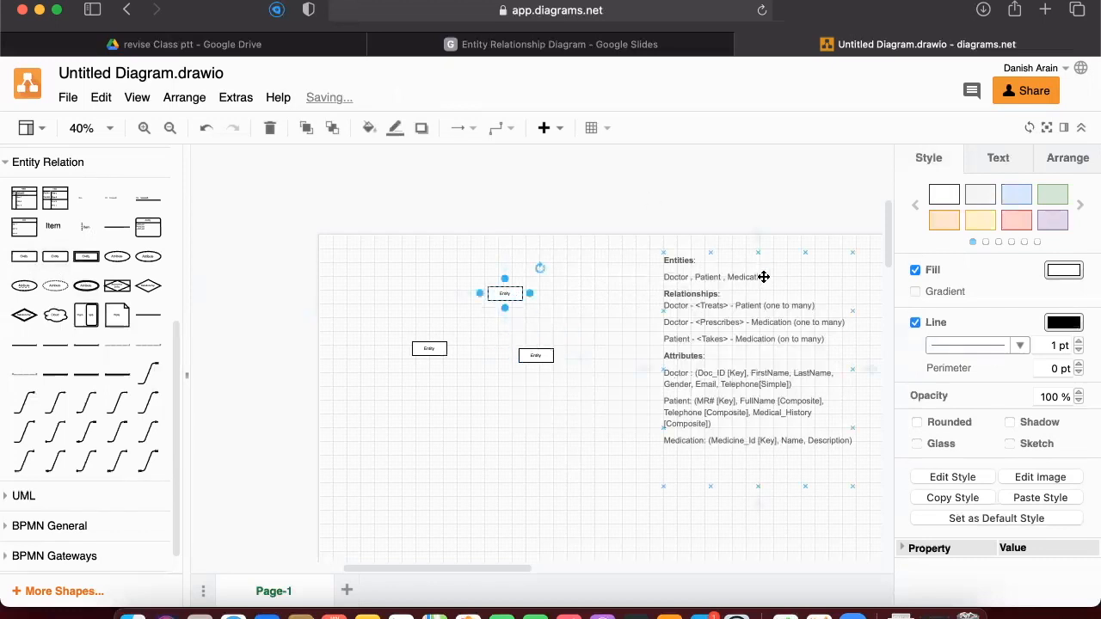
# - Label the lower-right entity Doctor by copying the word from the Entities line of the notes
pyautogui.doubleClick(674, 278)
pyautogui.click(674, 278)
pyautogui.doubleClick(674, 278)
pyautogui.press('super+c')
pyautogui.click(539, 353)
pyautogui.doubleClick(539, 352)
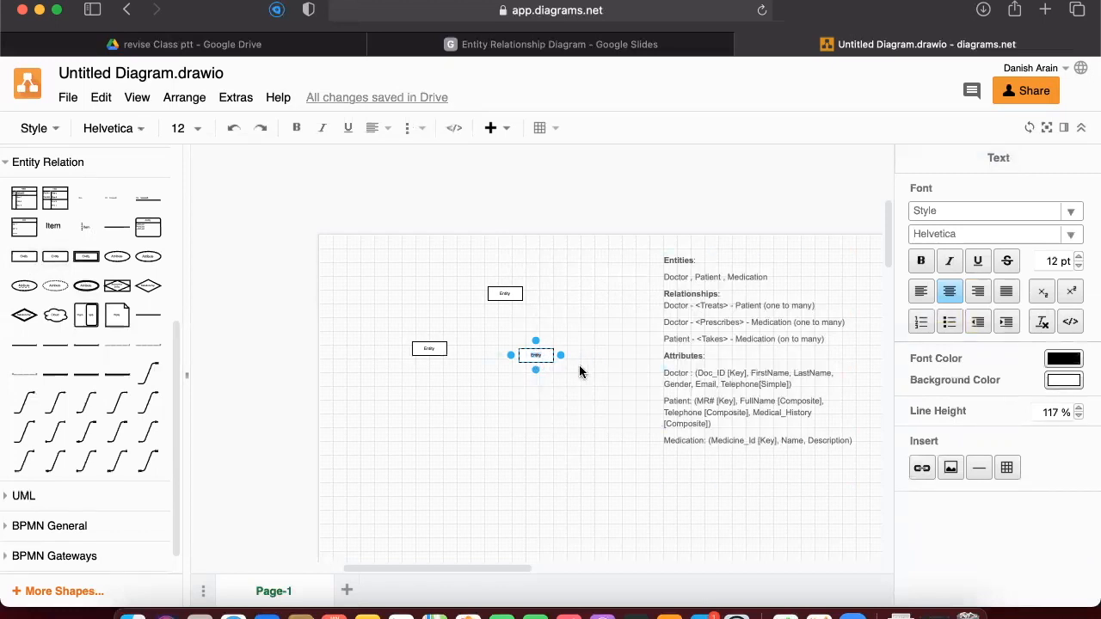
pyautogui.press('super+v')
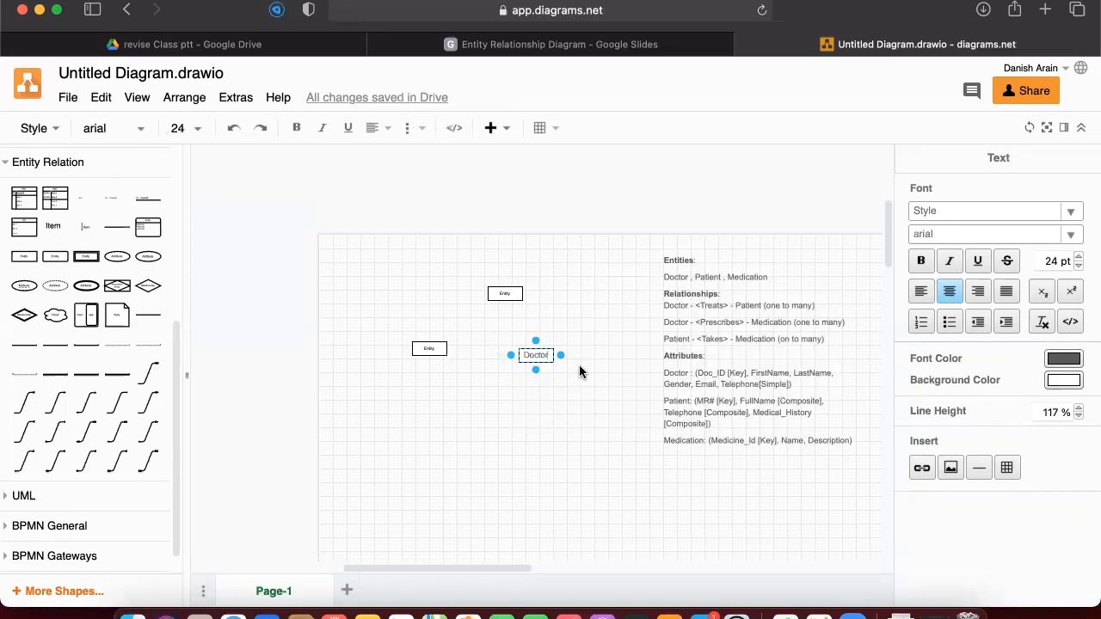
pyautogui.click(566, 294)
# - Label the topmost entity Patient by copying the word from the Entities line of the notes
pyautogui.click(708, 278)
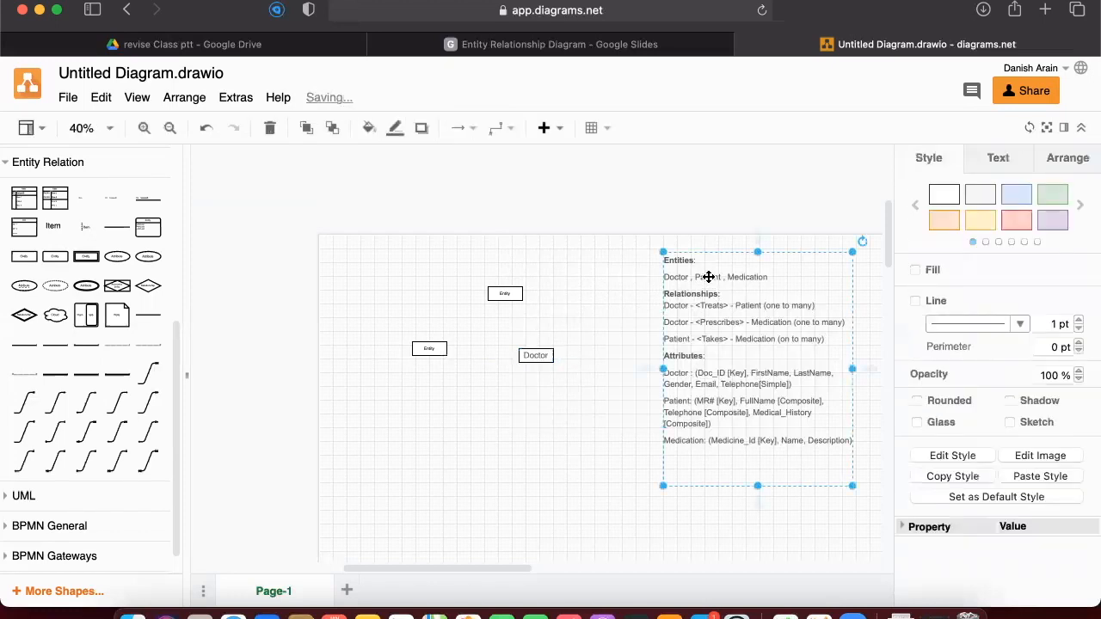
pyautogui.click(708, 278)
pyautogui.click(708, 279)
pyautogui.doubleClick(707, 279)
pyautogui.hotkey('ctrl', 'c')
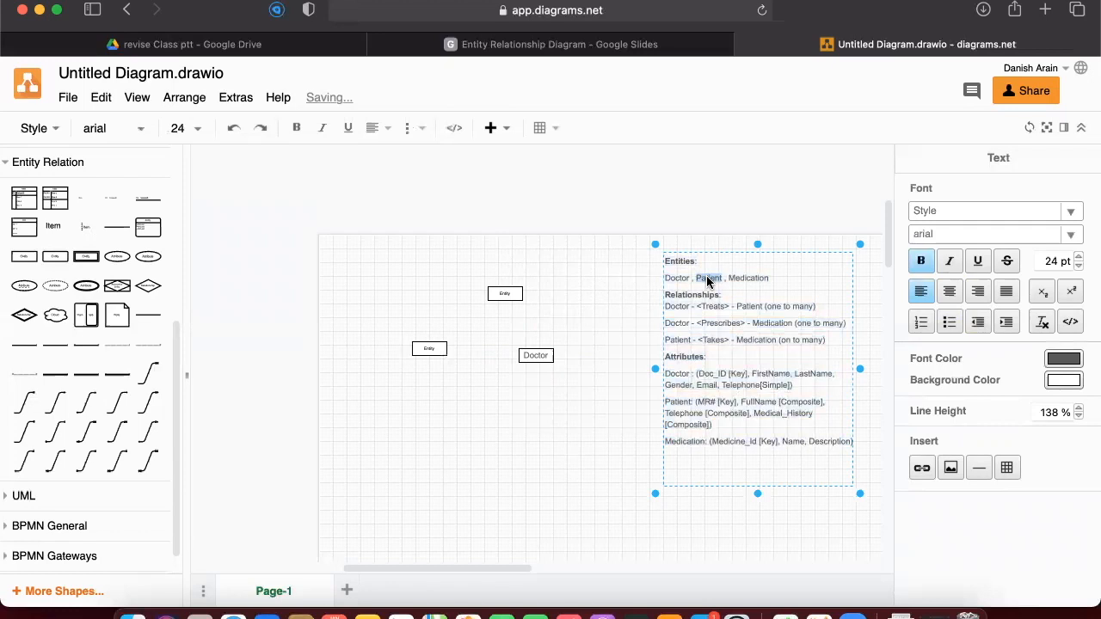
pyautogui.click(504, 291)
pyautogui.doubleClick(504, 291)
pyautogui.hotkey('ctrl', 'v')
pyautogui.click(571, 331)
# - Label the remaining blank entity Medication by copying the word from the Entities line of the notes
pyautogui.click(742, 279)
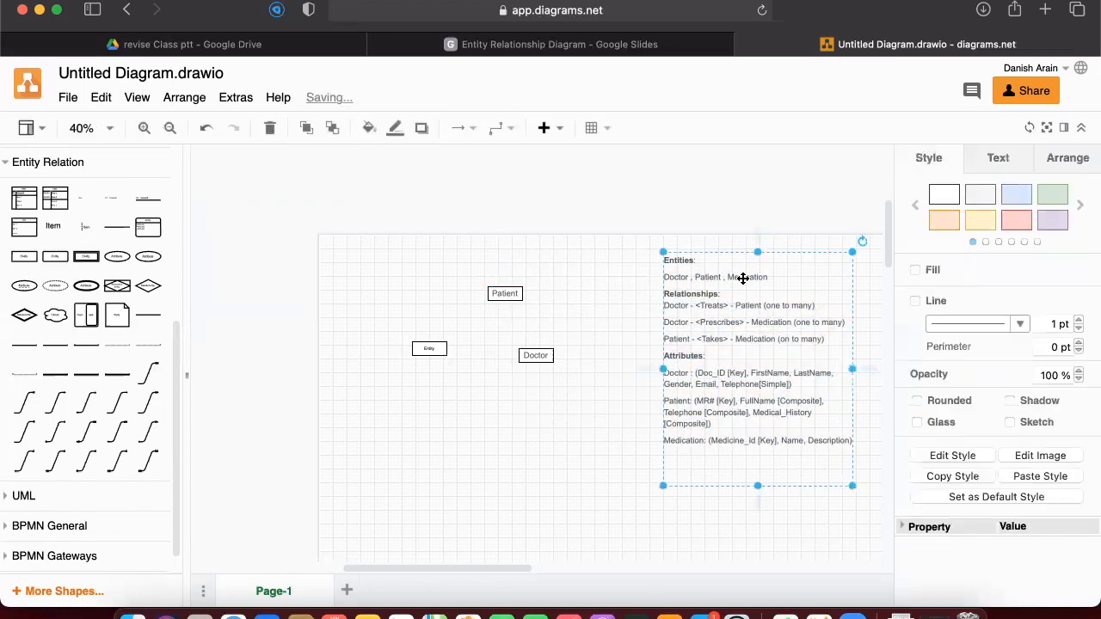
pyautogui.doubleClick(742, 279)
pyautogui.click(743, 279)
pyautogui.doubleClick(744, 281)
pyautogui.hotkey('ctrl', 'c')
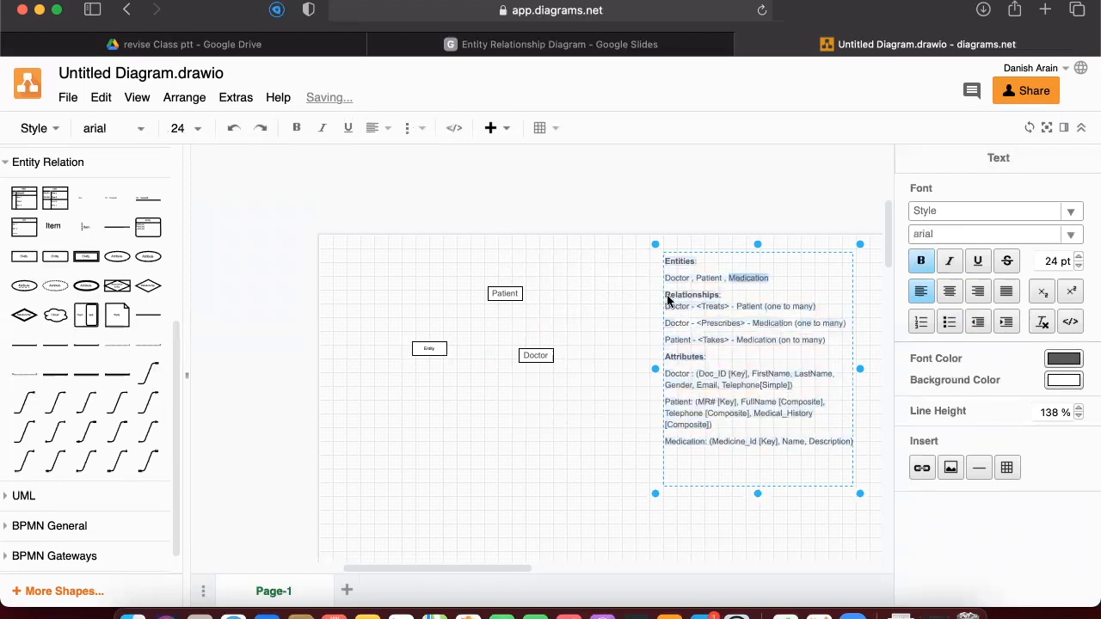
pyautogui.click(429, 348)
pyautogui.doubleClick(429, 351)
pyautogui.hotkey('ctrl', 'v')
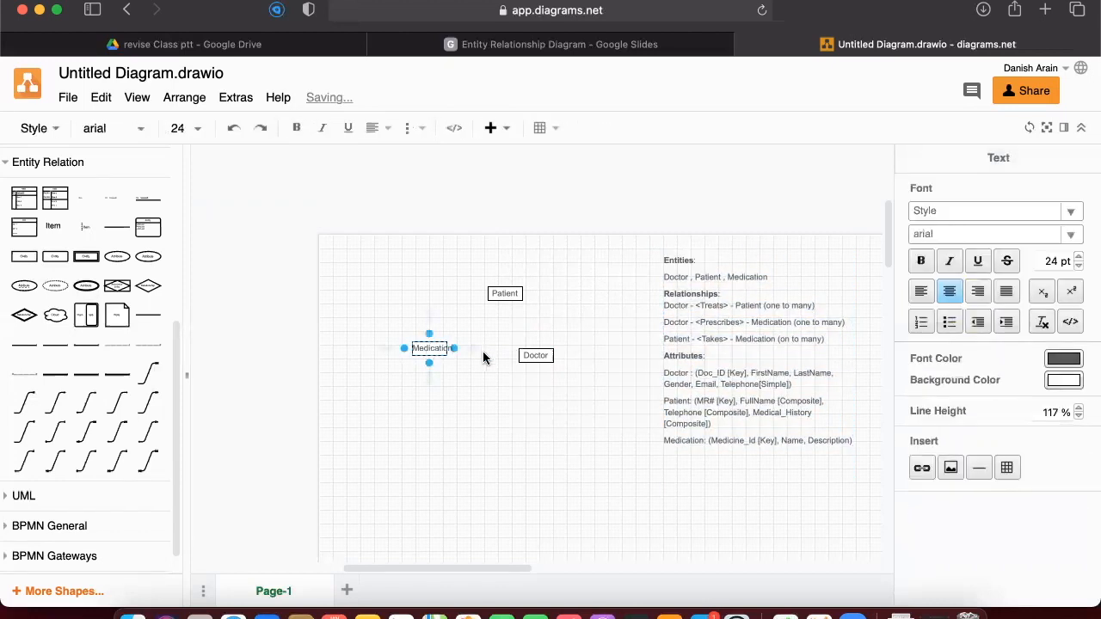
pyautogui.click(479, 382)
# - Widen the Medication entity rectangle so its label fits inside the border
pyautogui.click(438, 360)
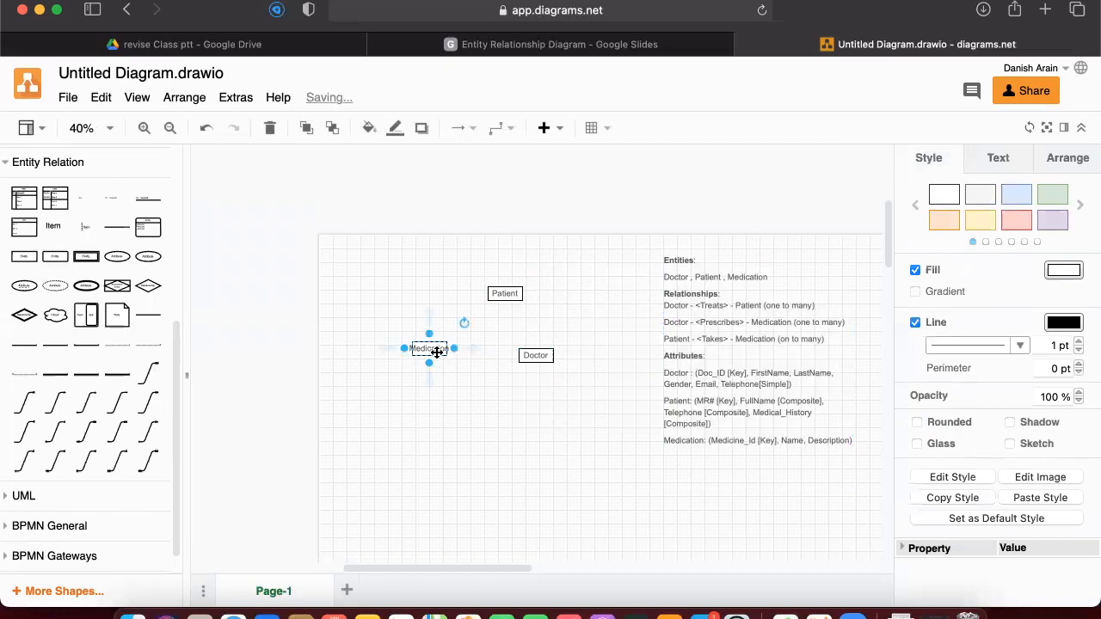
pyautogui.click(452, 375)
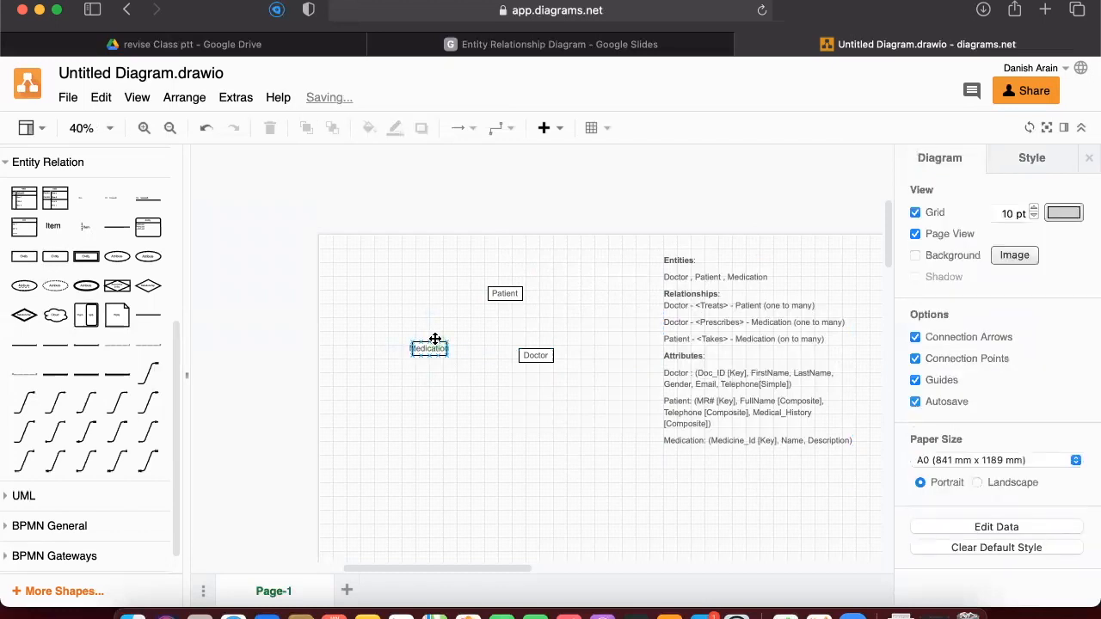
pyautogui.click(444, 350)
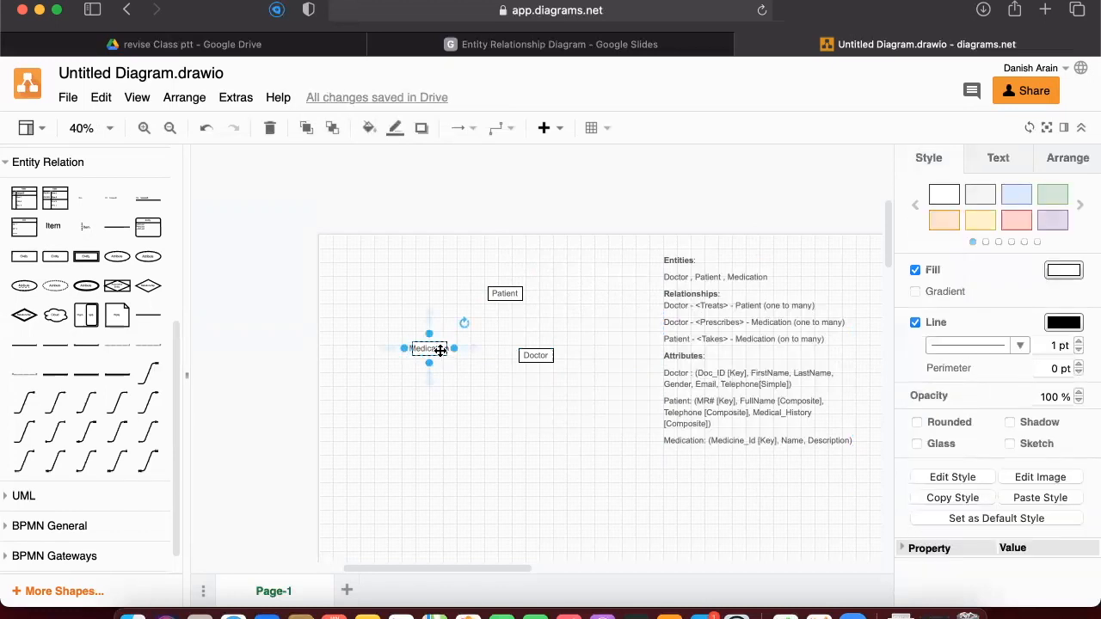
pyautogui.moveTo(446, 358); pyautogui.dragTo(410, 359)
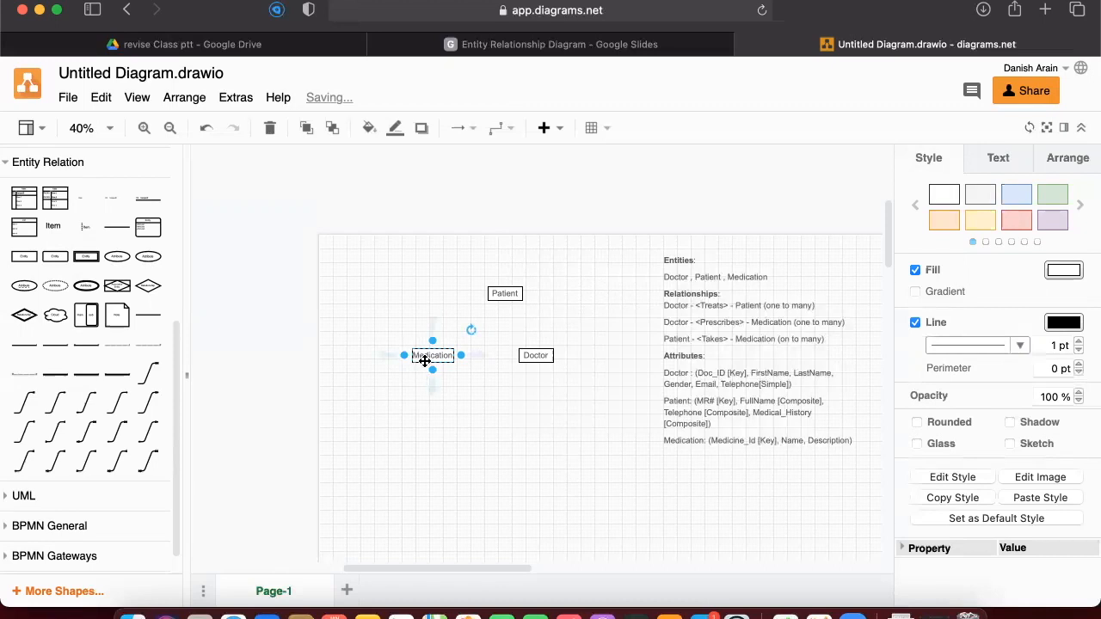
pyautogui.moveTo(420, 360); pyautogui.dragTo(438, 345)
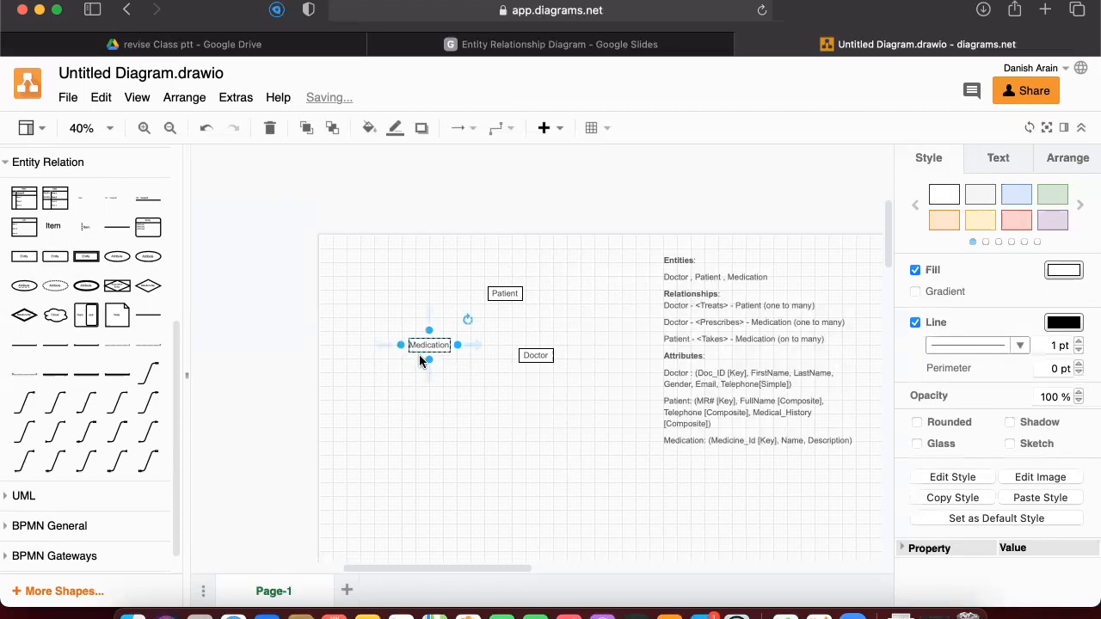
pyautogui.moveTo(423, 358); pyautogui.dragTo(402, 344)
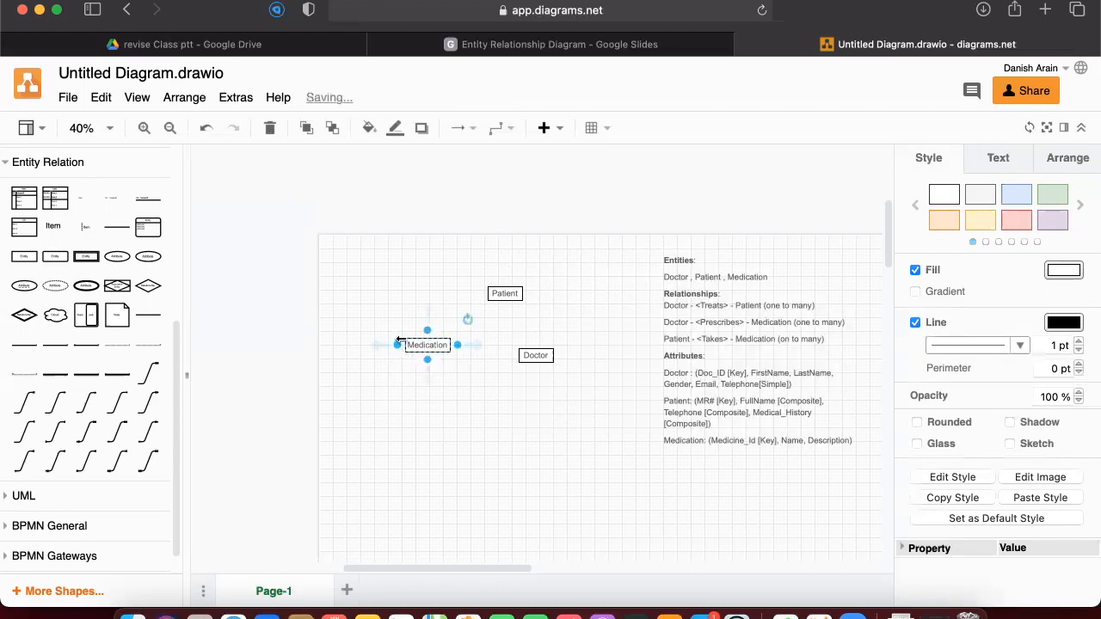
pyautogui.click(588, 316)
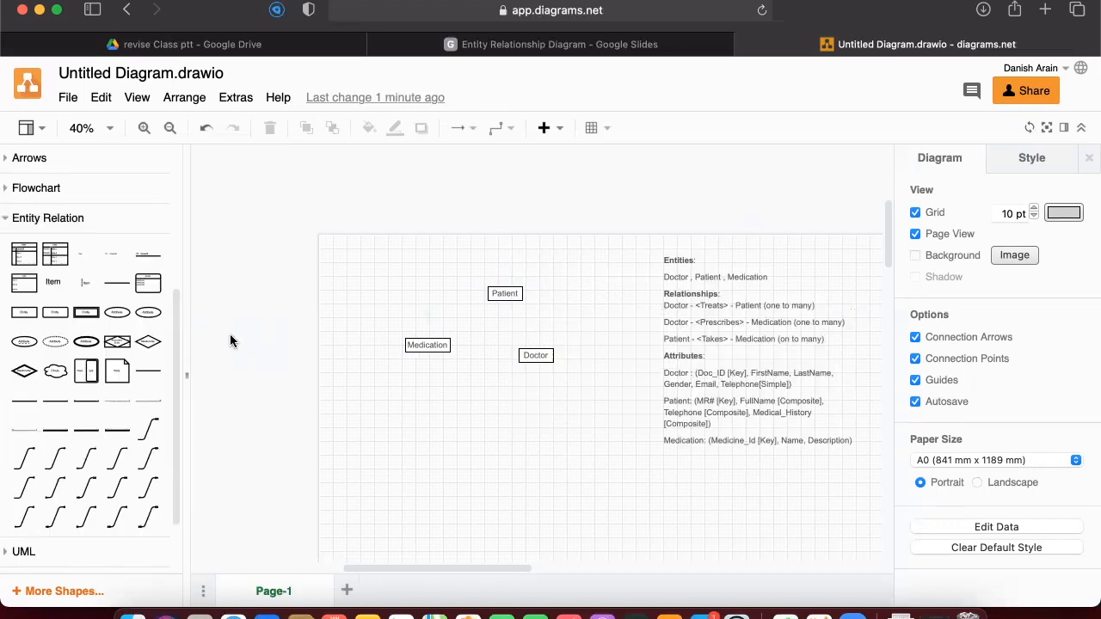
# - Place two Key Attribute ellipses from the Entity Relation library side by side below the Medication entity
pyautogui.moveTo(160, 319)
pyautogui.moveTo(84, 326)
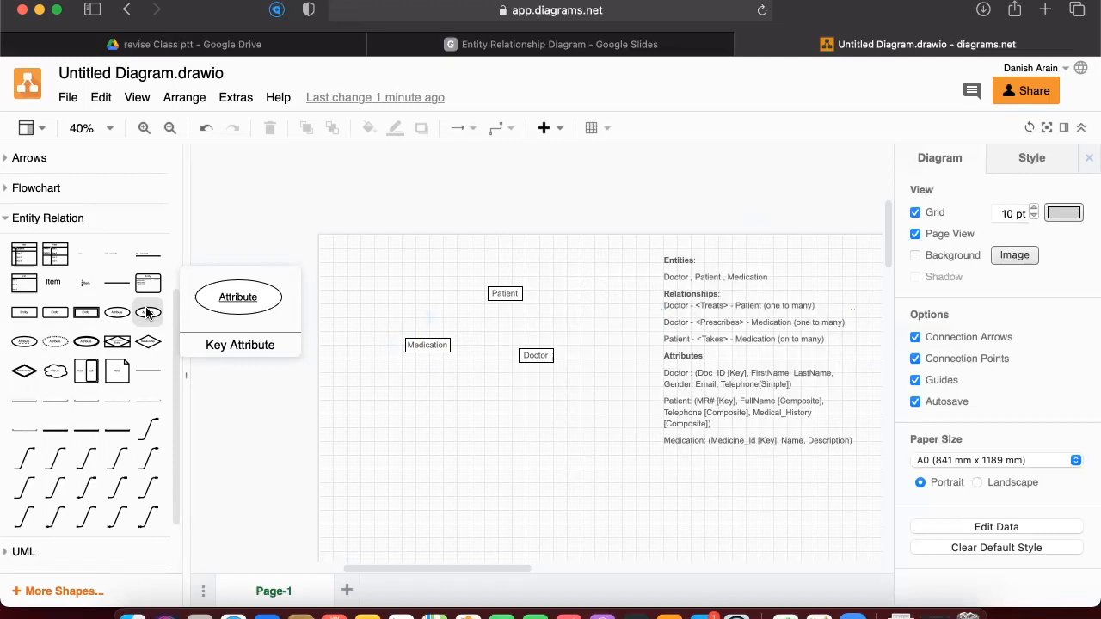
pyautogui.moveTo(148, 312); pyautogui.dragTo(427, 396)
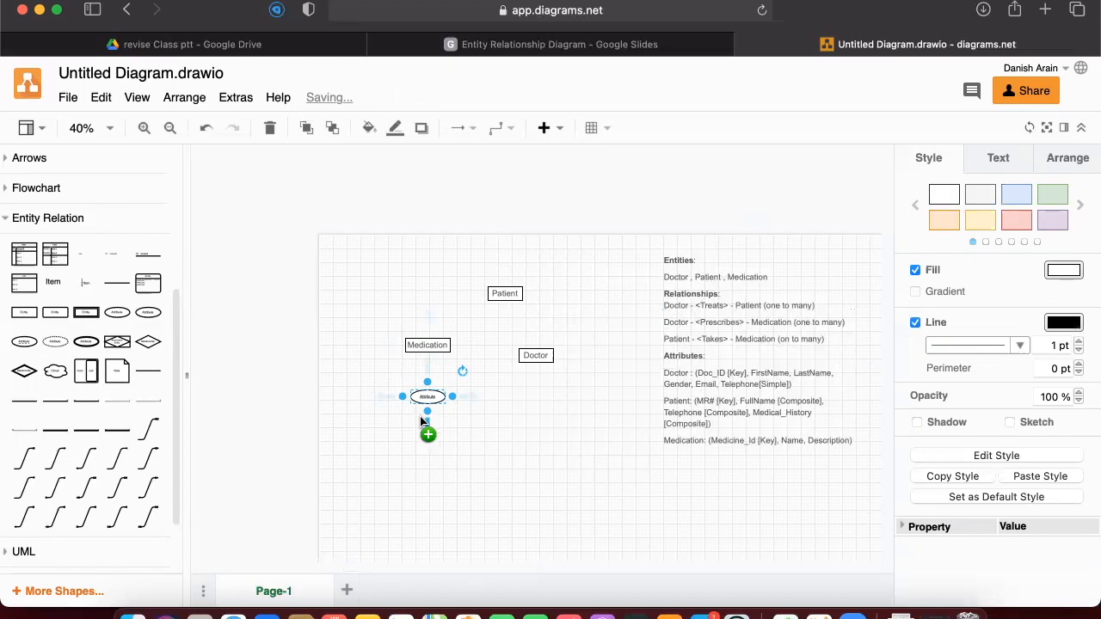
pyautogui.moveTo(433, 396); pyautogui.dragTo(494, 400)
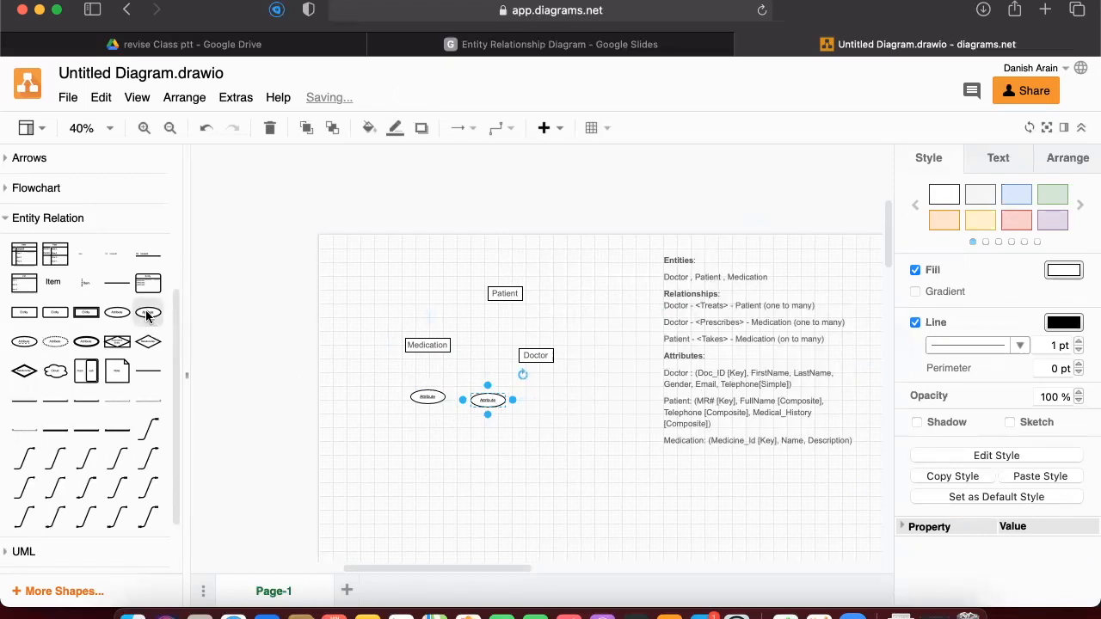
pyautogui.moveTo(155, 314)
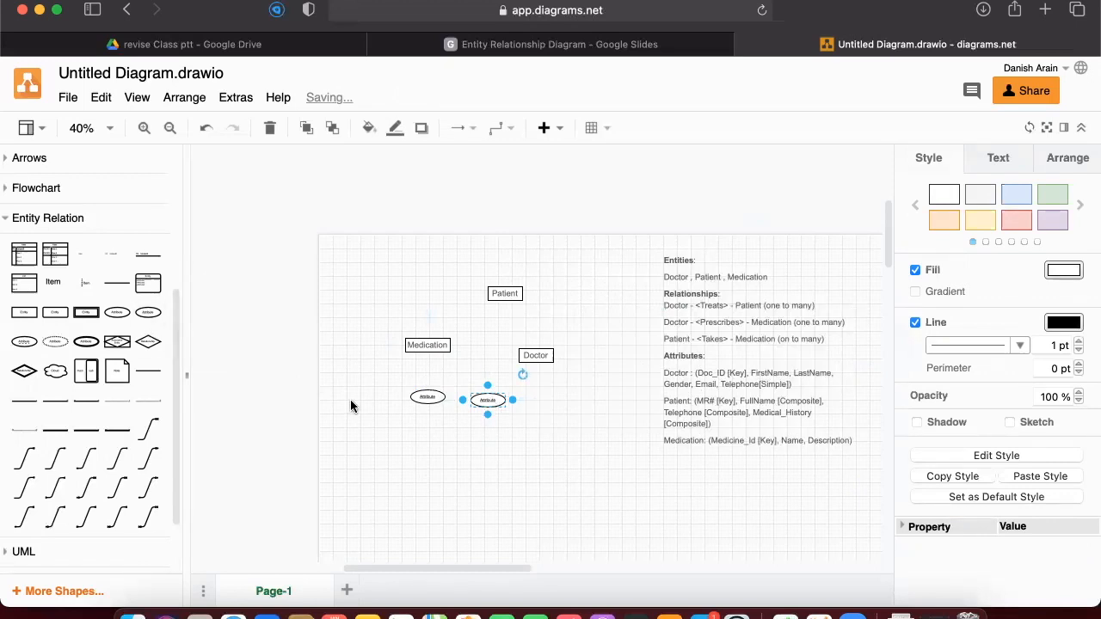
# - Paste copies of the key attribute, delete the two surplus ones and move the remaining copy below the Doctor entity
pyautogui.hotkey('ctrl', 'v')
pyautogui.hotkey('ctrl', 'v')
pyautogui.hotkey('ctrl', 'v')
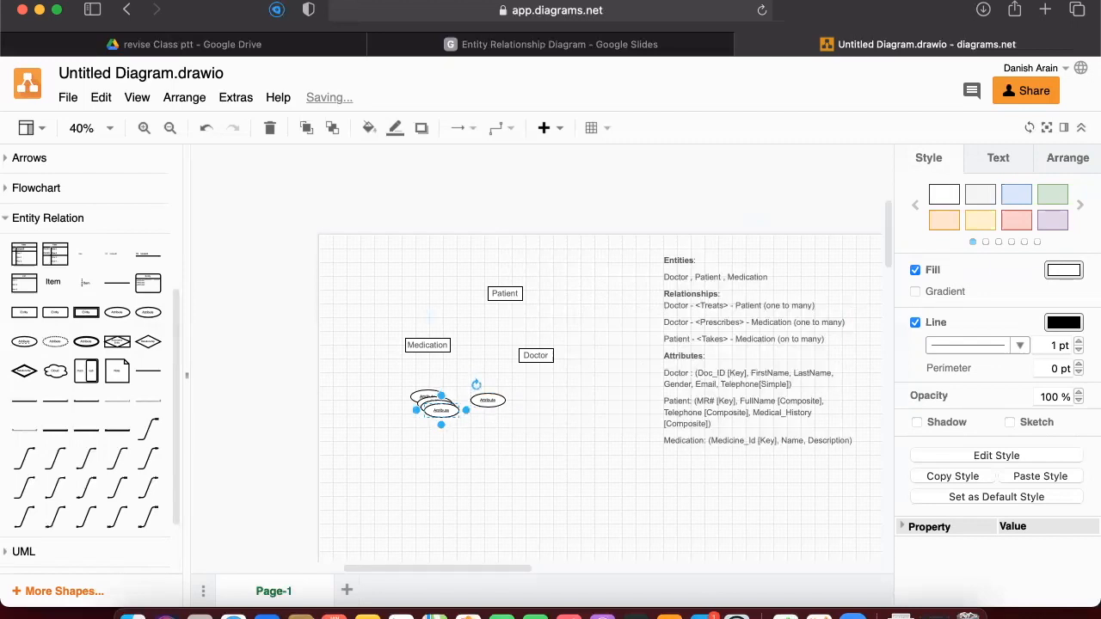
pyautogui.press('Delete')
pyautogui.click(434, 411)
pyautogui.press('Delete')
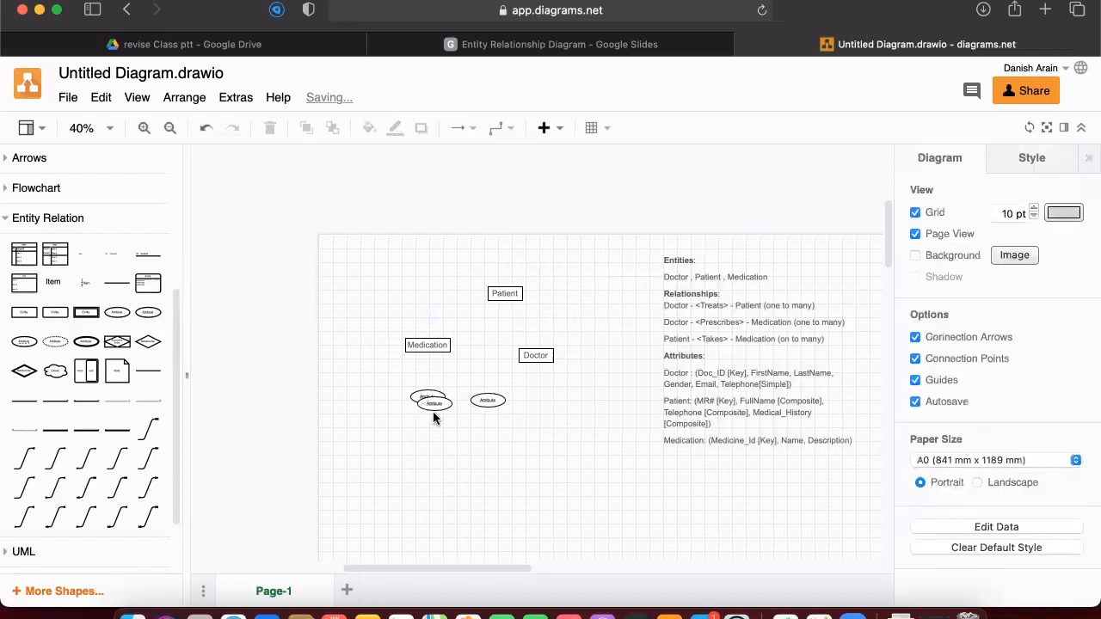
pyautogui.moveTo(434, 404); pyautogui.dragTo(550, 430)
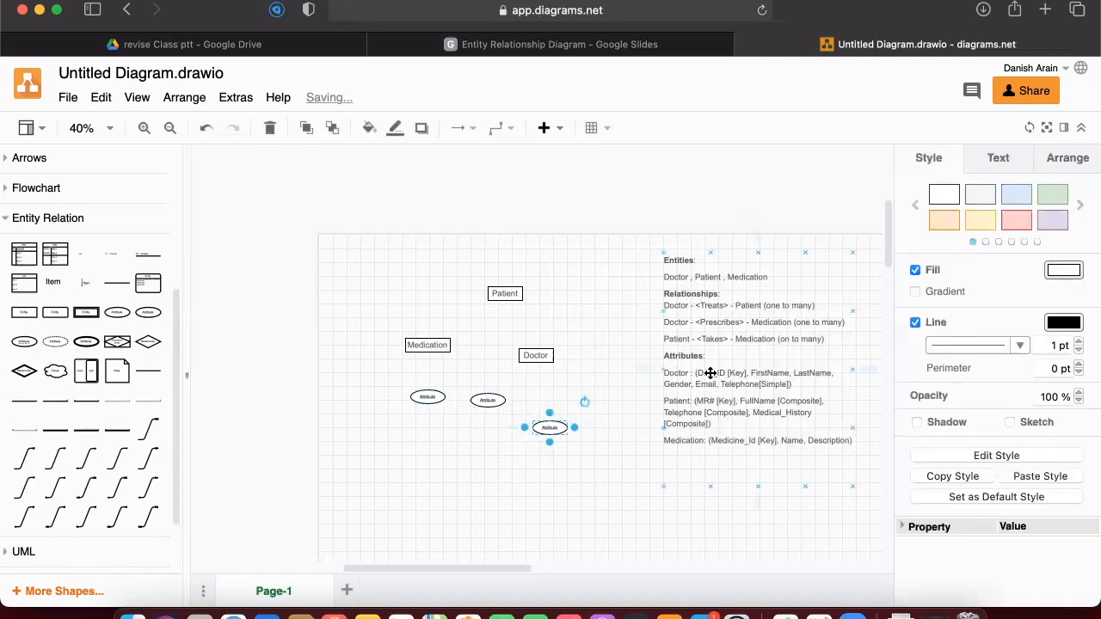
# - Label the key attribute below Doctor as Doc_ID, using the Doctor attributes line of the notes
pyautogui.click(711, 373)
pyautogui.doubleClick(710, 373)
pyautogui.doubleClick(710, 373)
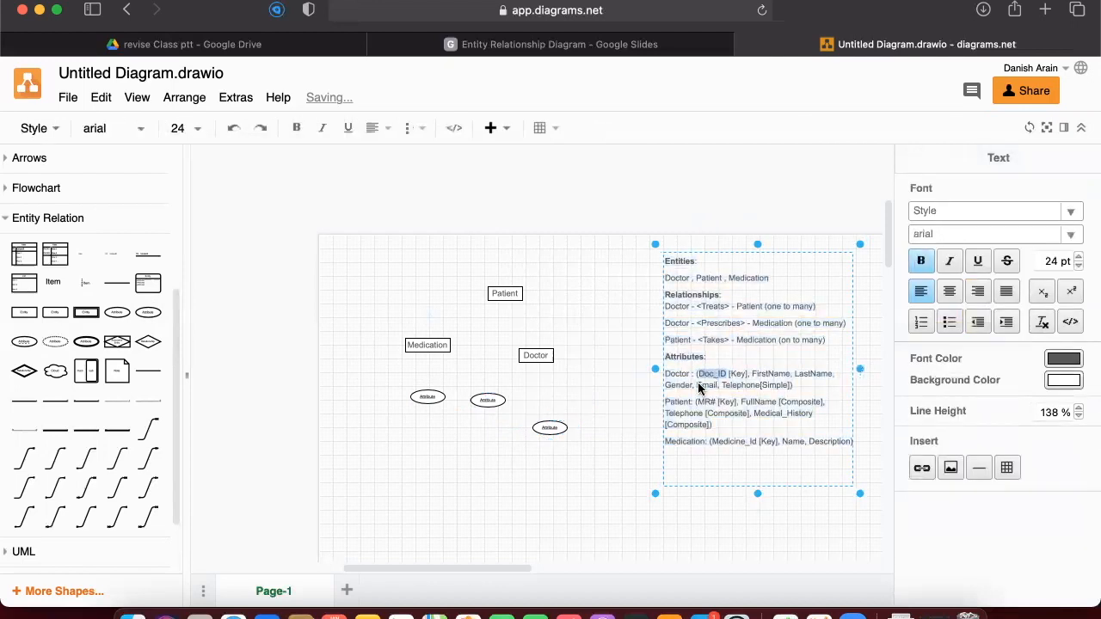
pyautogui.doubleClick(550, 427)
pyautogui.write('Doc_ID')
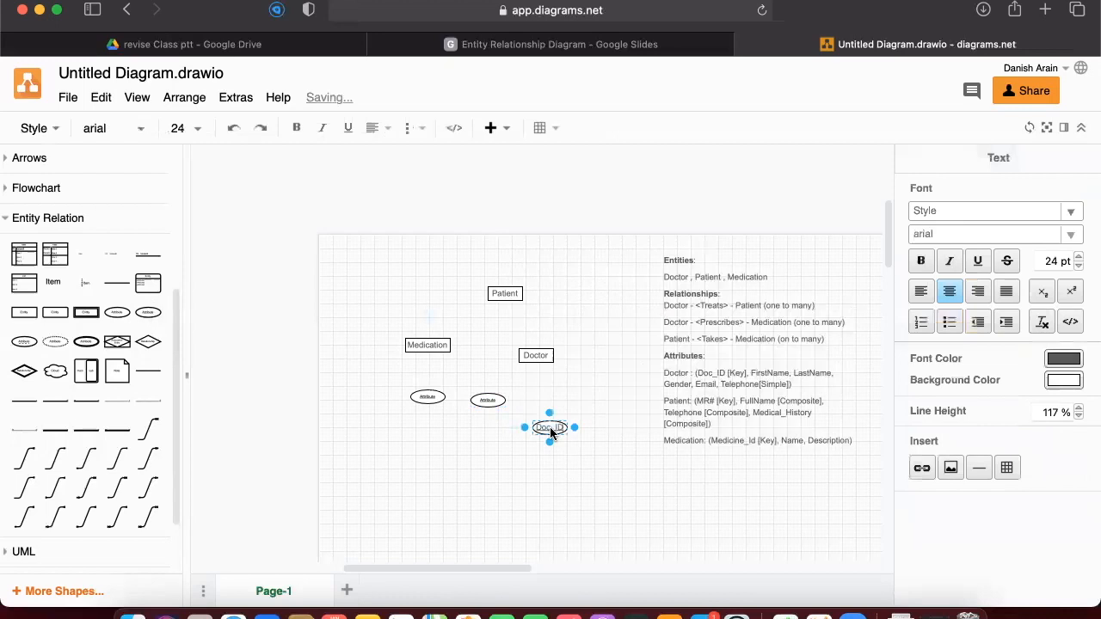
# - Label the middle key attribute MR#, copied from the Patient attributes line of the notes
pyautogui.click(489, 399)
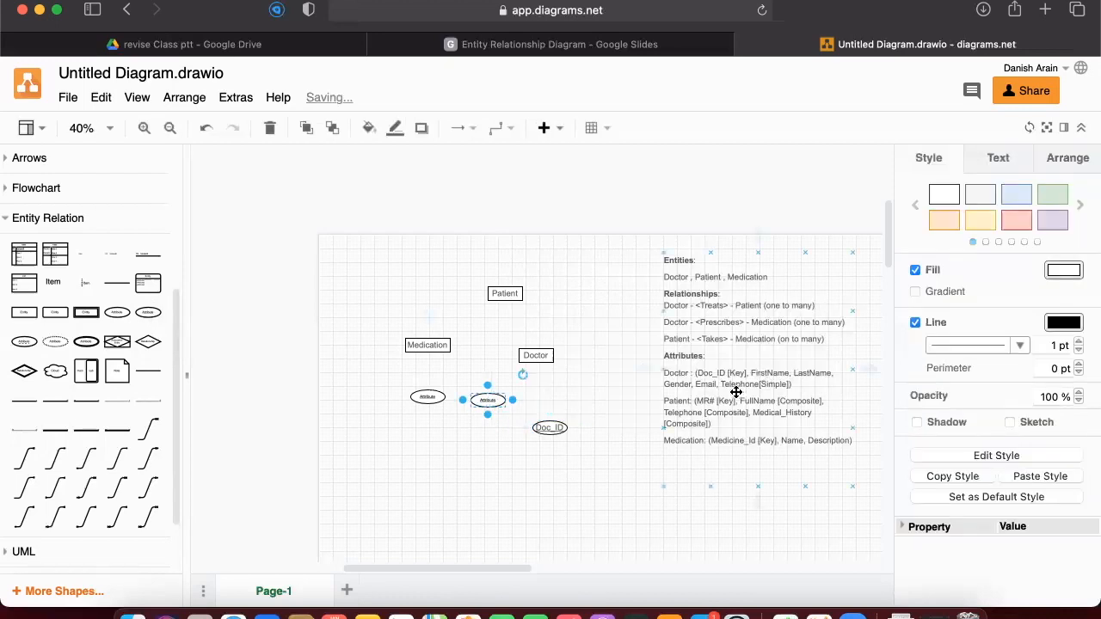
pyautogui.doubleClick(705, 397)
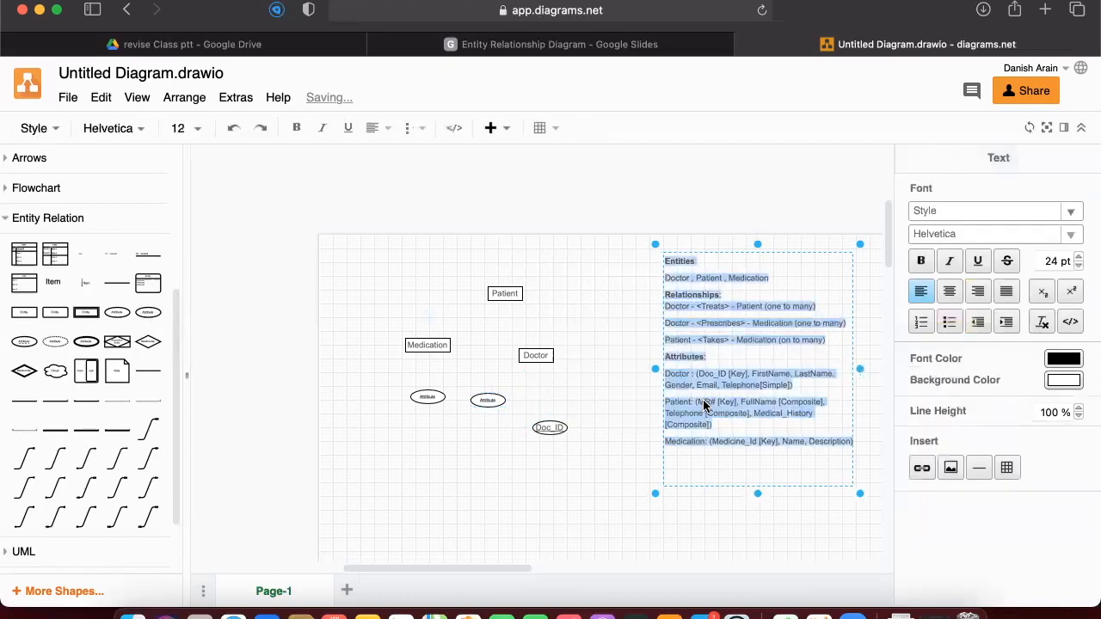
pyautogui.click(704, 404)
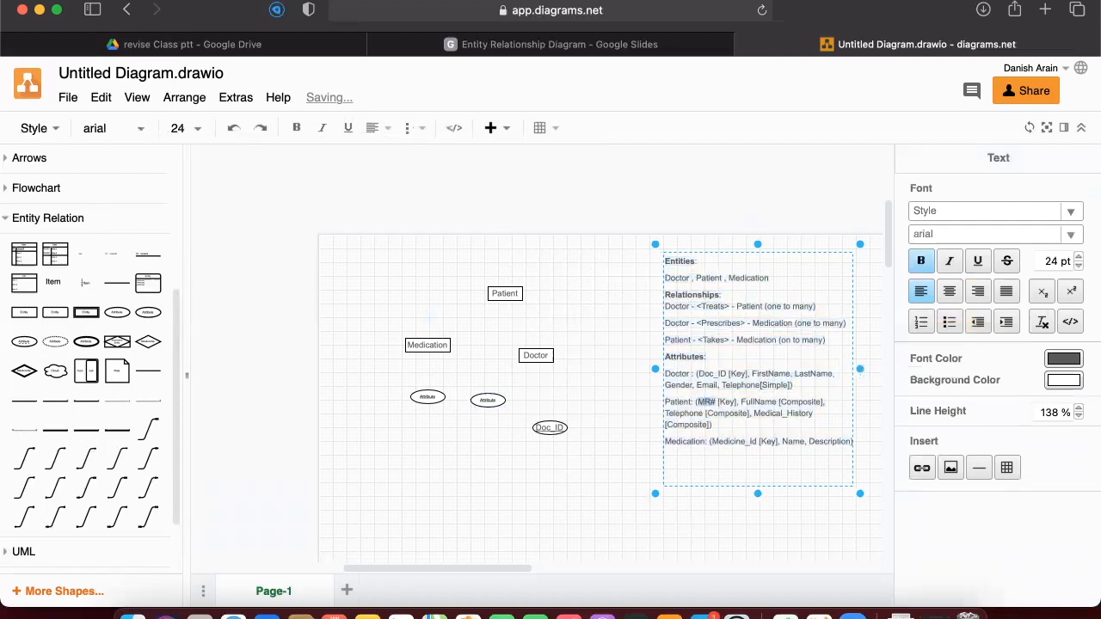
pyautogui.doubleClick(491, 397)
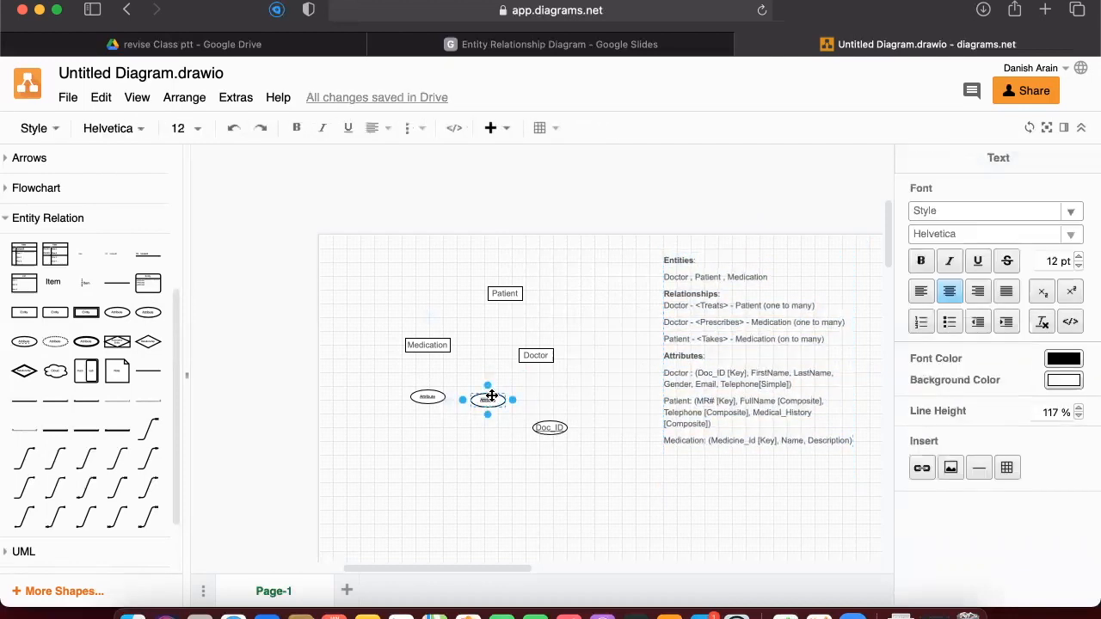
# - Label the key attribute below Medication as Medicine_Id, copied from the Medication attributes line of the notes
pyautogui.click(426, 397)
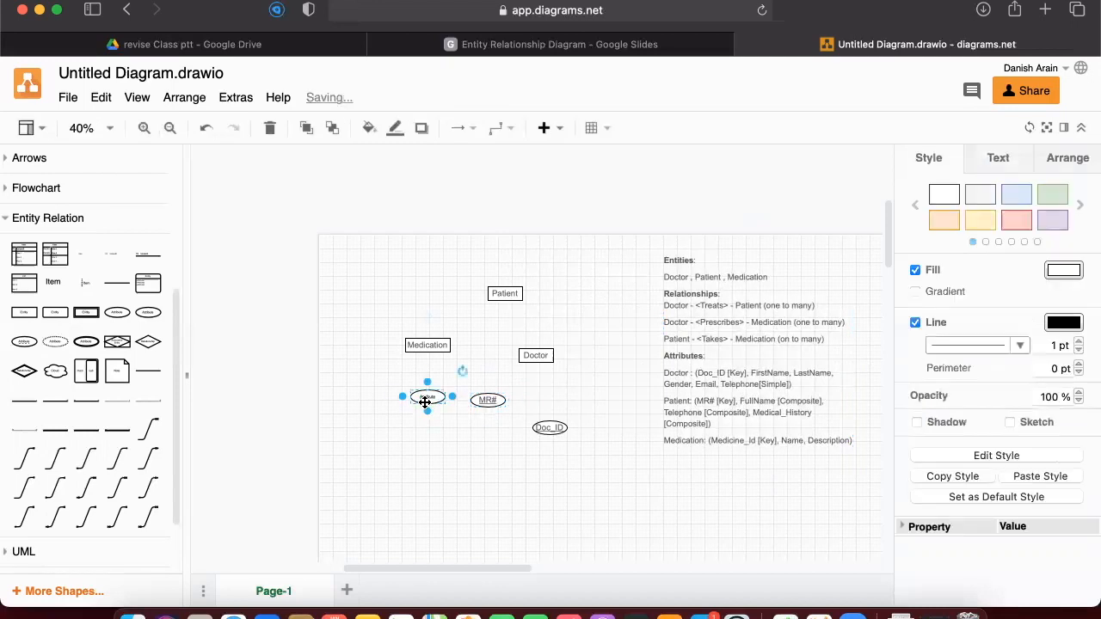
pyautogui.doubleClick(731, 441)
pyautogui.doubleClick(731, 441)
pyautogui.press('super+c')
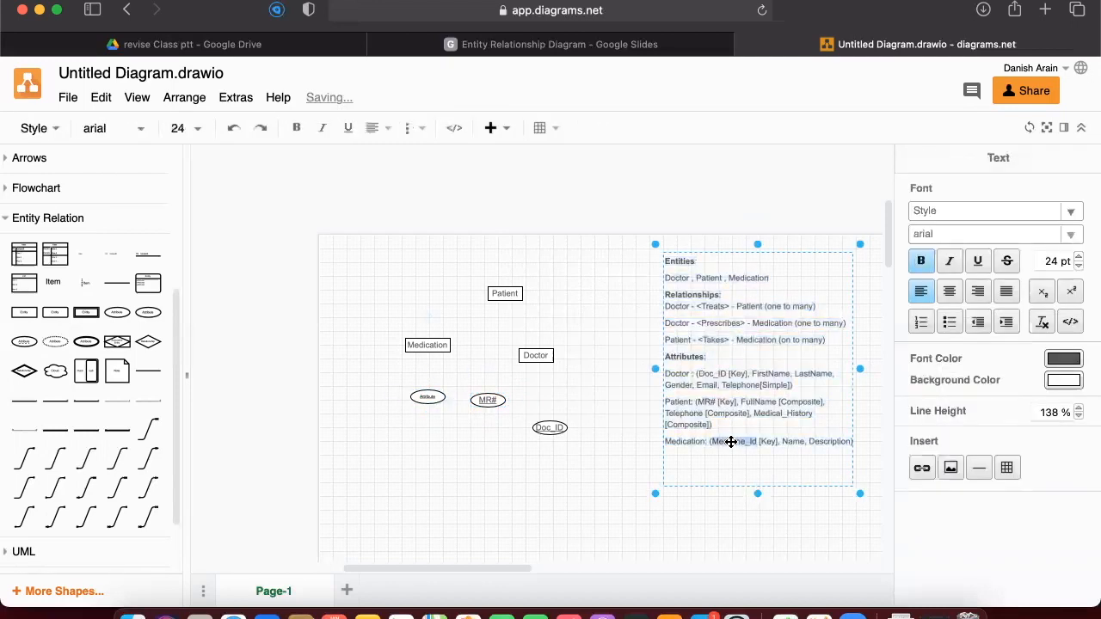
pyautogui.doubleClick(422, 396)
pyautogui.press('super+v')
pyautogui.click(447, 434)
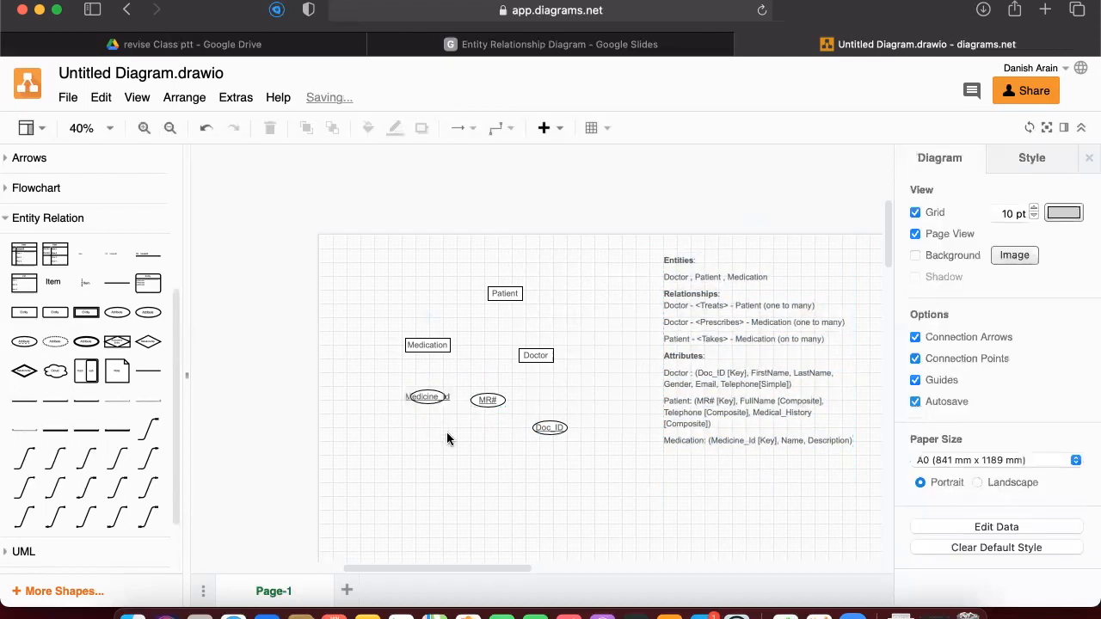
# - Widen the Medicine_Id ellipse to the left and make it slightly taller so its label fits
pyautogui.click(424, 400)
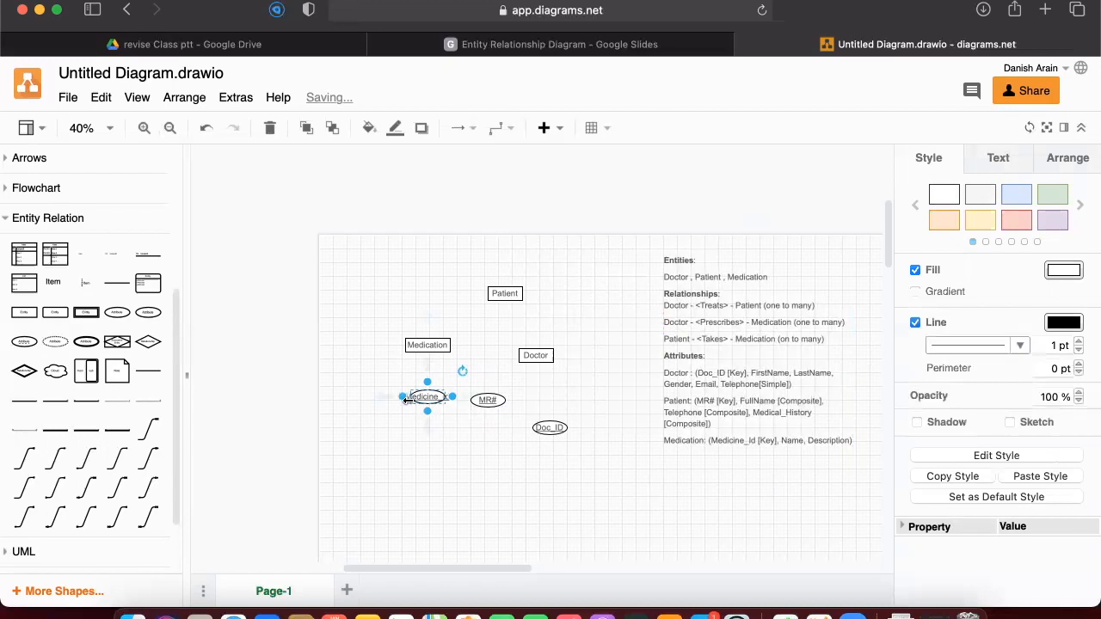
pyautogui.moveTo(406, 398); pyautogui.dragTo(385, 398)
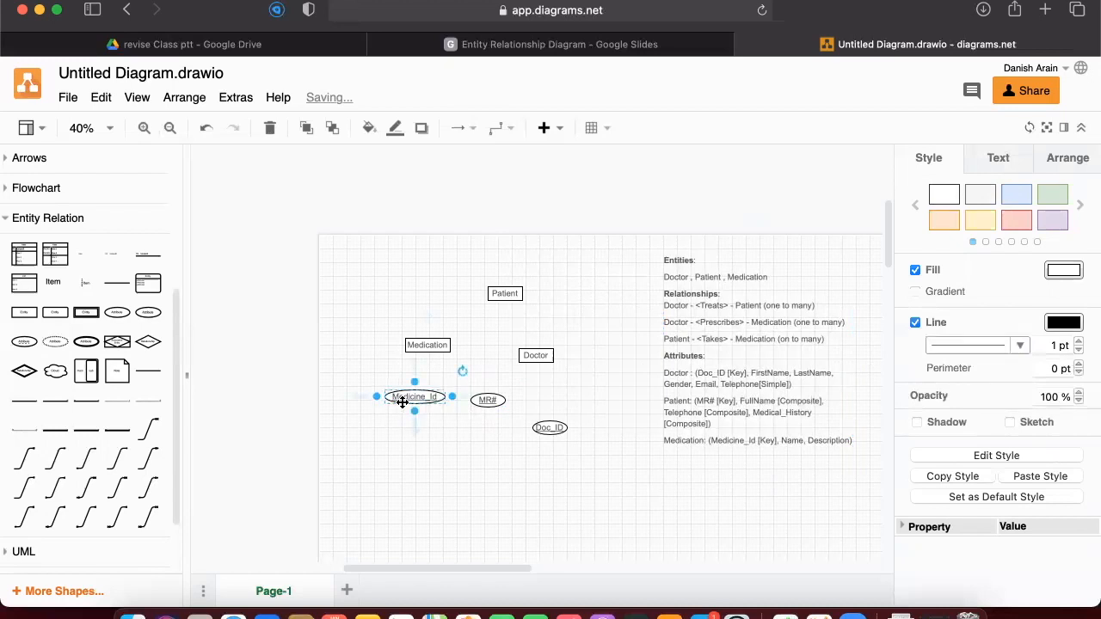
pyautogui.moveTo(409, 408); pyautogui.dragTo(410, 413)
pyautogui.click(363, 448)
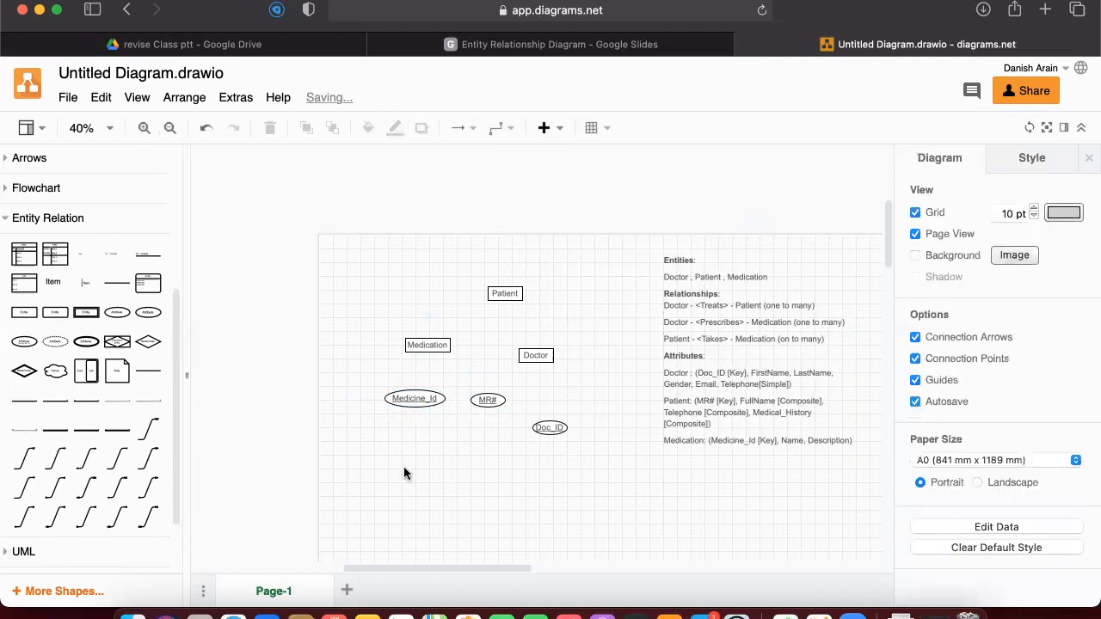
# - Move the Medicine_Id, MR# and Doc_ID attributes together to the free area well below the entities
pyautogui.moveTo(364, 482); pyautogui.dragTo(581, 382)
pyautogui.moveTo(437, 398); pyautogui.dragTo(410, 510)
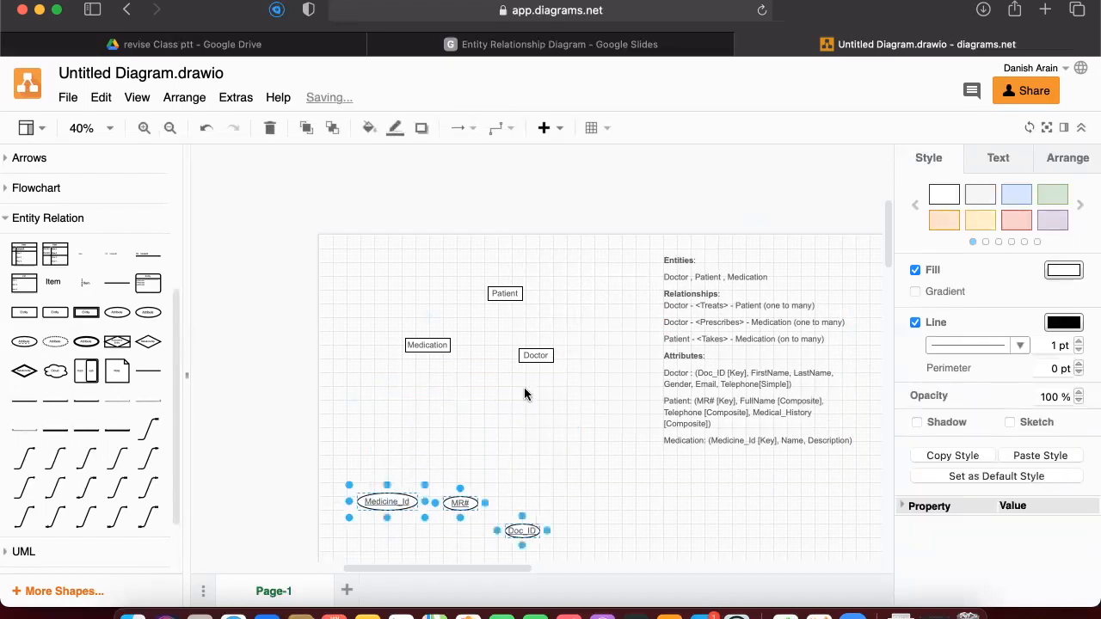
pyautogui.click(527, 396)
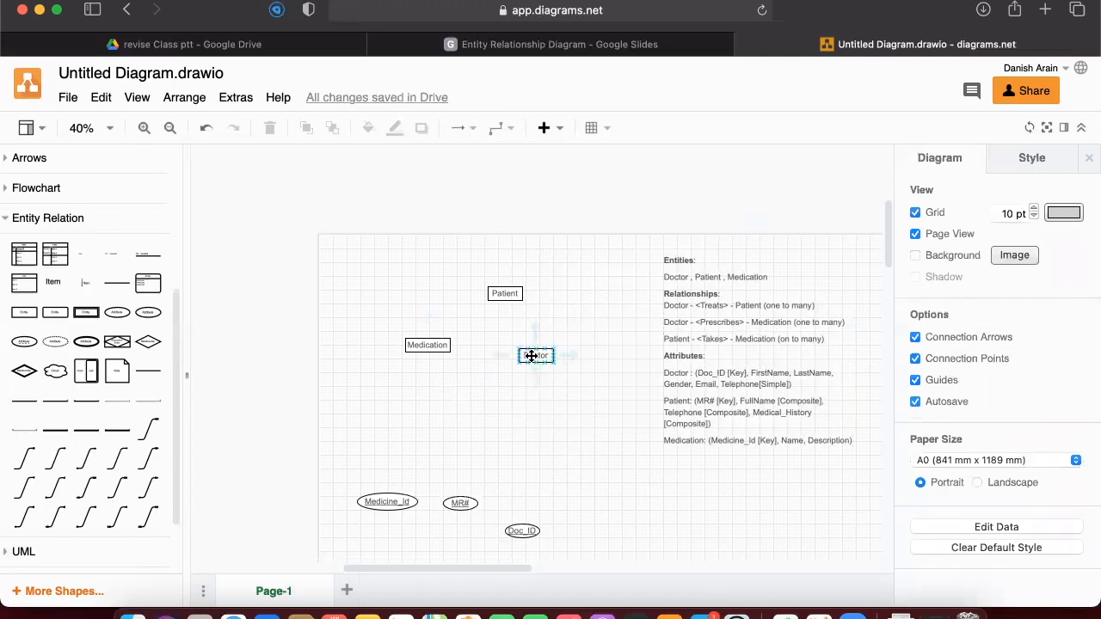
# - Move the Doctor entity further down and place the Doc_ID attribute just above and left of it
pyautogui.click(535, 356)
pyautogui.moveTo(538, 356); pyautogui.dragTo(548, 435)
pyautogui.click(475, 516)
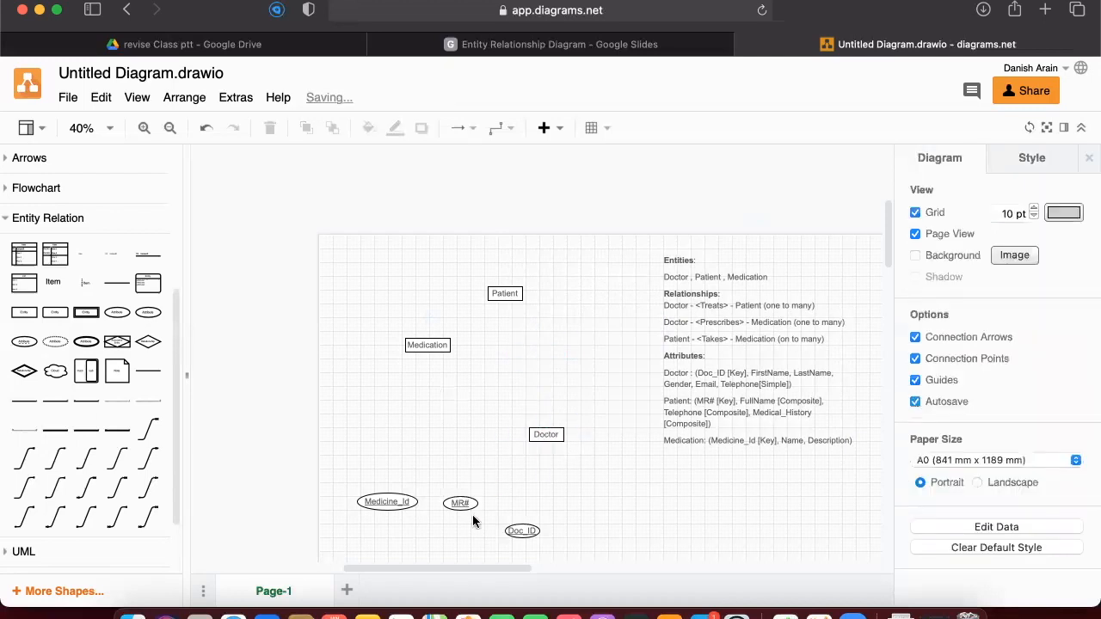
pyautogui.moveTo(523, 530); pyautogui.dragTo(487, 397)
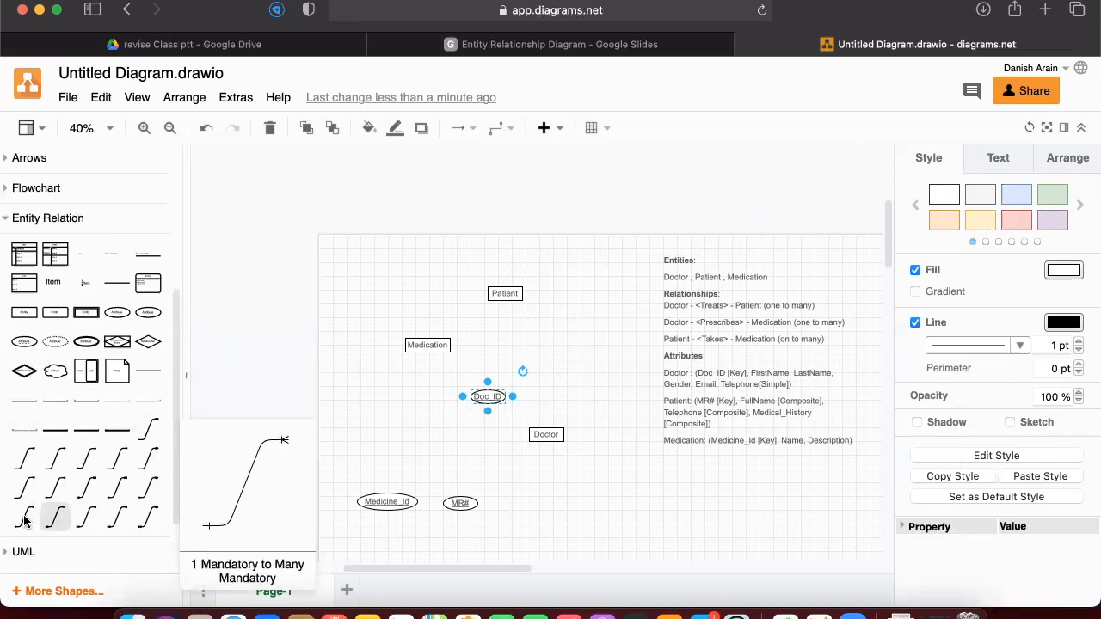
# - Insert a plain straight line without arrowheads from the Entity Relation library onto the diagram
pyautogui.scroll(-3, 24, 516)
pyautogui.scroll(5, 52, 507)
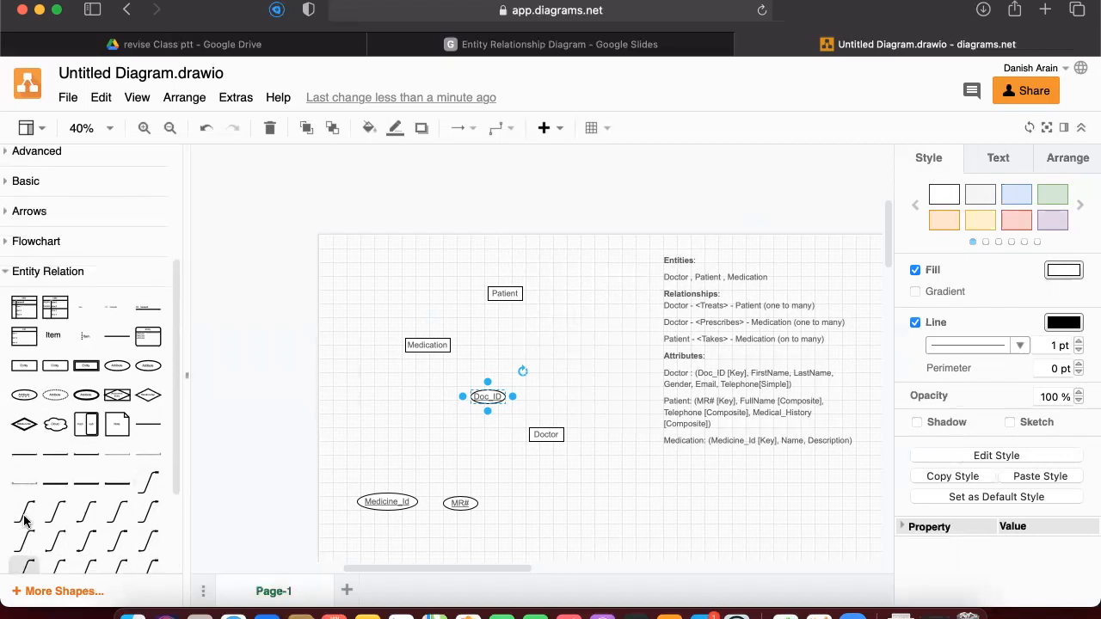
pyautogui.click(147, 430)
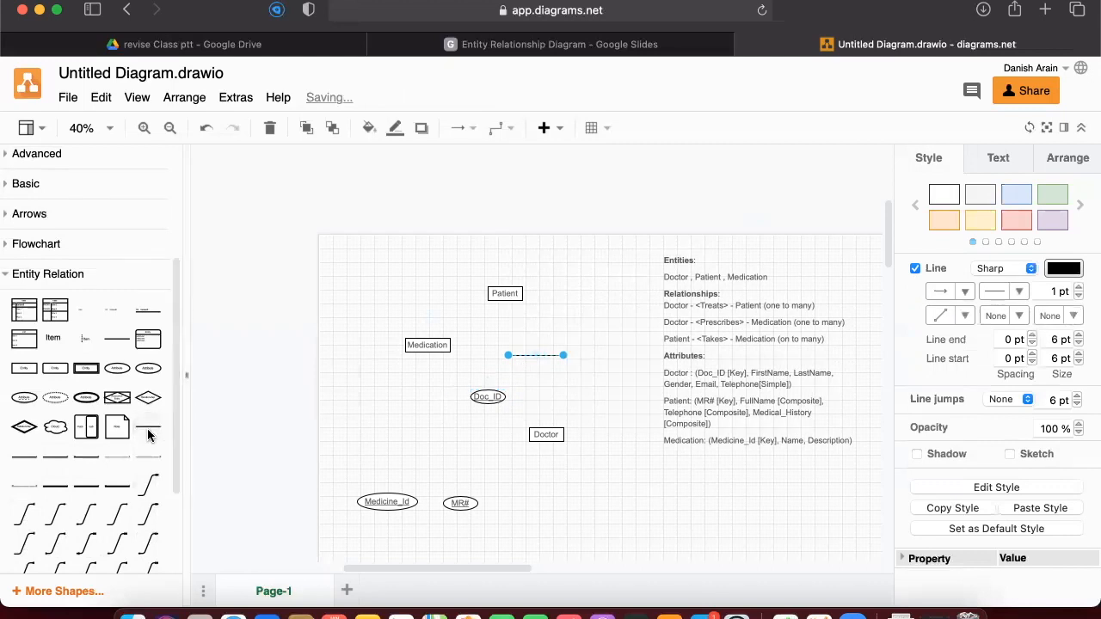
# - Connect the Doc_ID attribute to the Doctor entity with a straight line and shift both shapes slightly left
pyautogui.moveTo(527, 356); pyautogui.dragTo(499, 402)
pyautogui.click(566, 397)
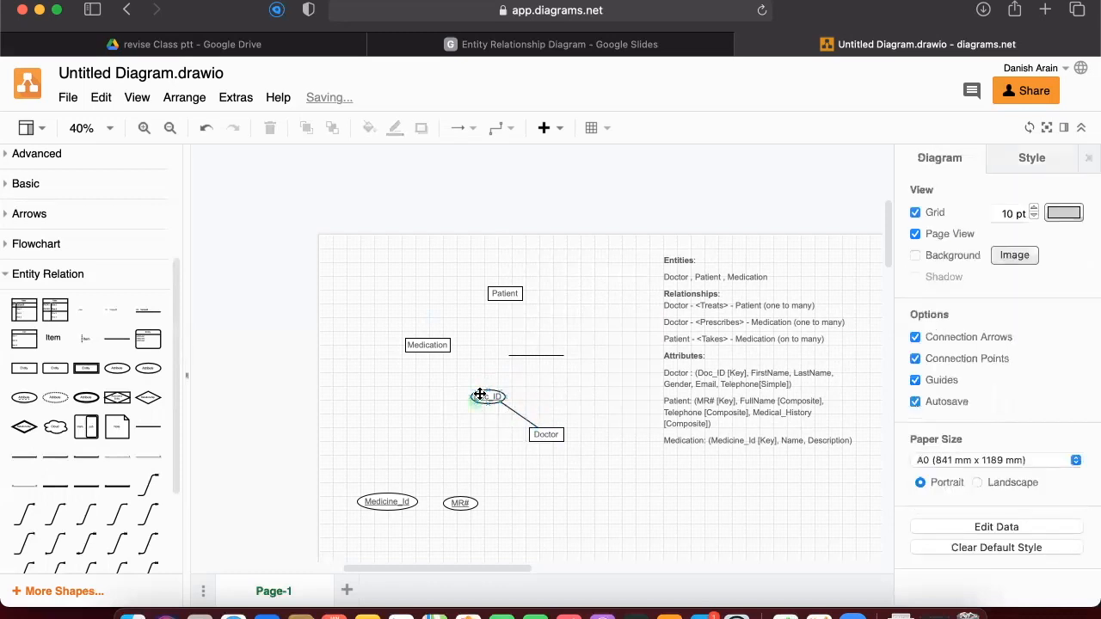
pyautogui.moveTo(486, 397)
pyautogui.mouseDown()
pyautogui.moveTo(488, 385)
pyautogui.moveTo(526, 396)
pyautogui.moveTo(503, 422)
pyautogui.moveTo(529, 400)
pyautogui.moveTo(477, 394)
pyautogui.mouseUp()
pyautogui.moveTo(530, 441)
pyautogui.mouseDown()
pyautogui.moveTo(497, 440)
pyautogui.moveTo(517, 434)
pyautogui.mouseUp()
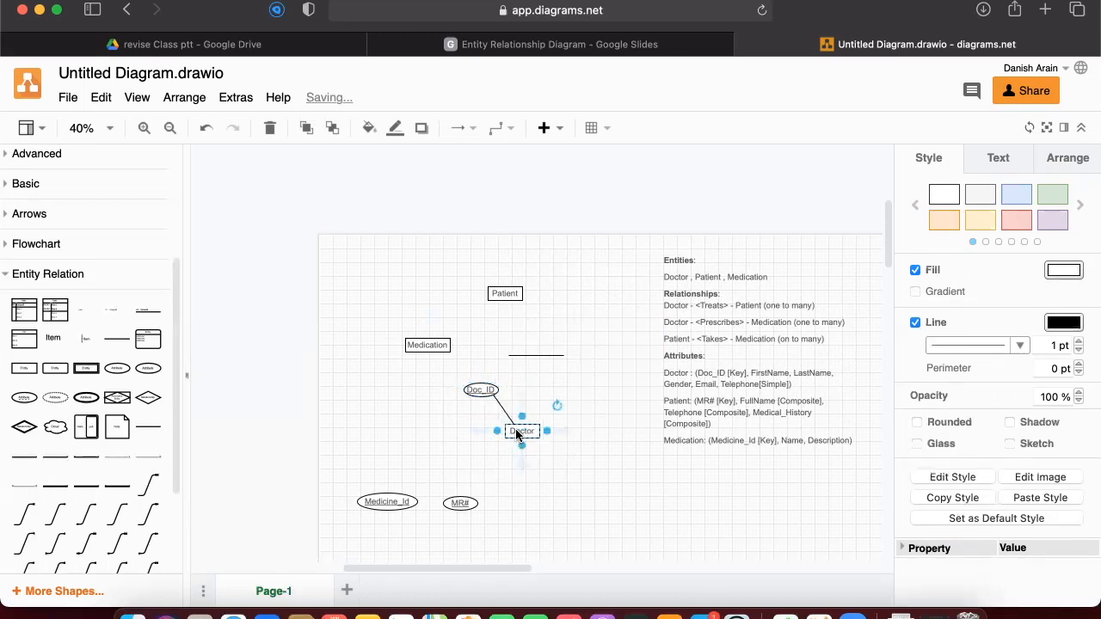
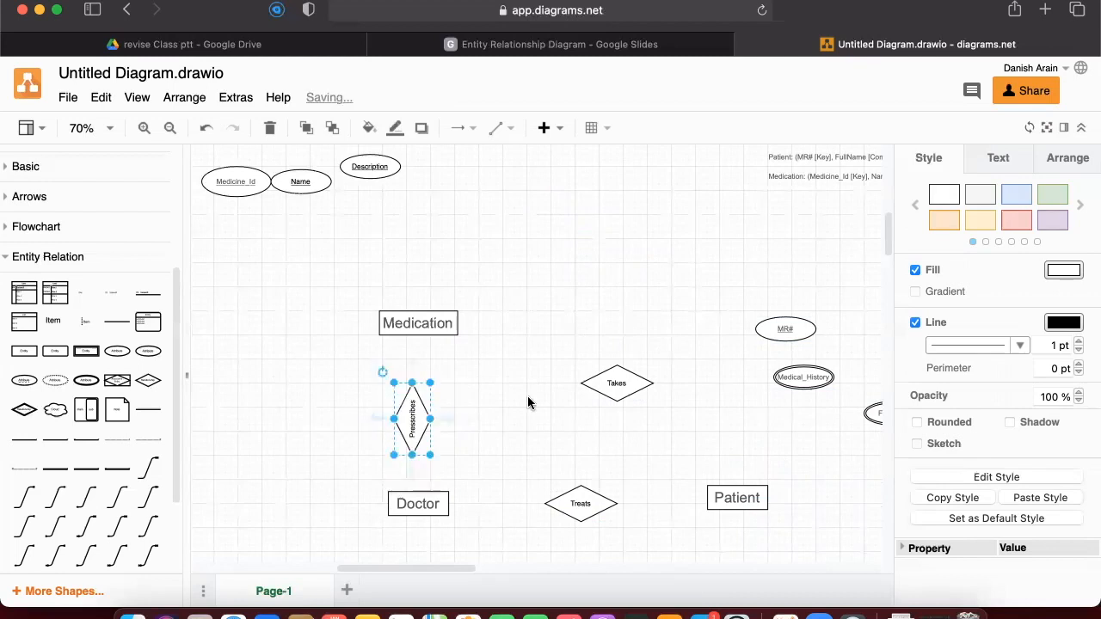
# - Connect the Doctor entity to the Presscribes diamond with a line and align Doctor directly beneath the diamond
pyautogui.click(516, 417)
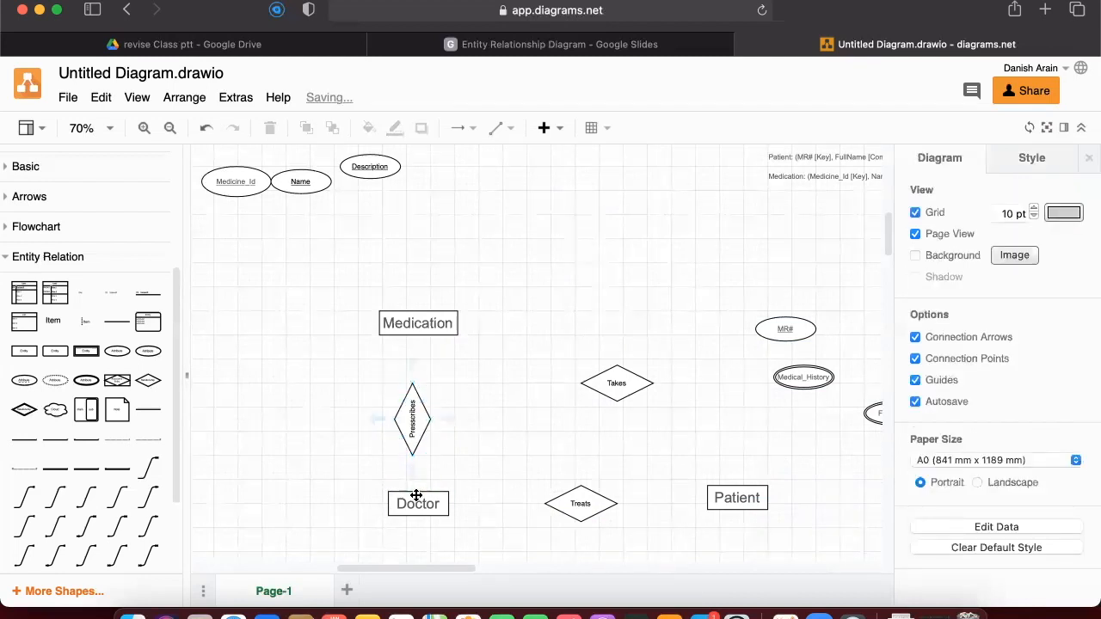
pyautogui.moveTo(414, 492); pyautogui.dragTo(412, 455)
pyautogui.click(427, 505)
pyautogui.moveTo(427, 506); pyautogui.dragTo(420, 507)
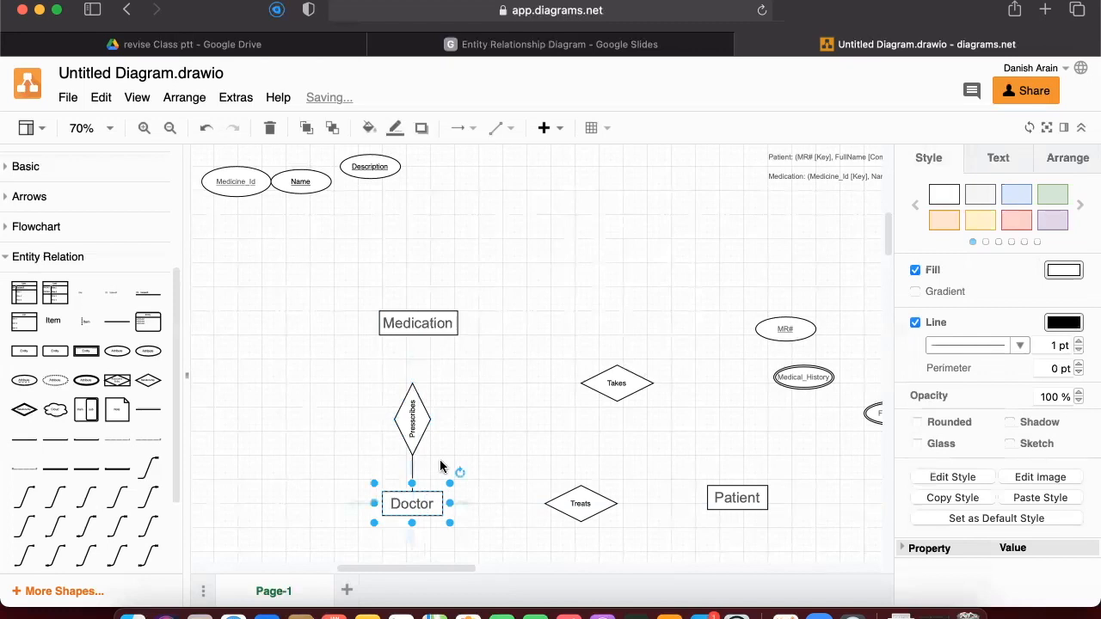
# - Delete the connector between the Doctor entity and the Presscribes diamond
pyautogui.click(416, 470)
pyautogui.click(412, 468)
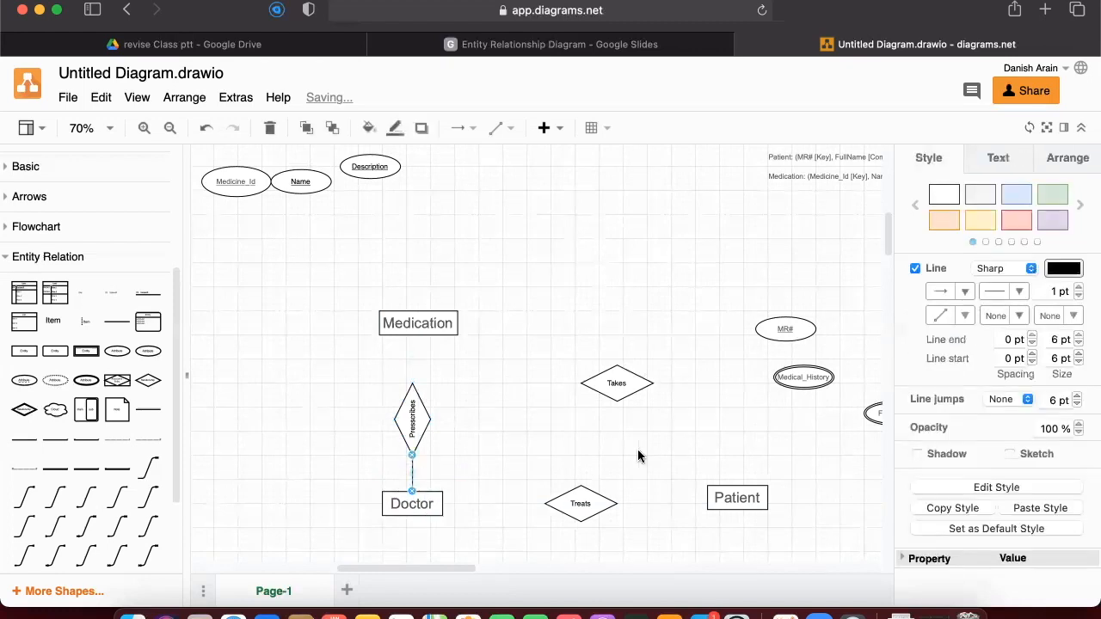
pyautogui.press('Delete')
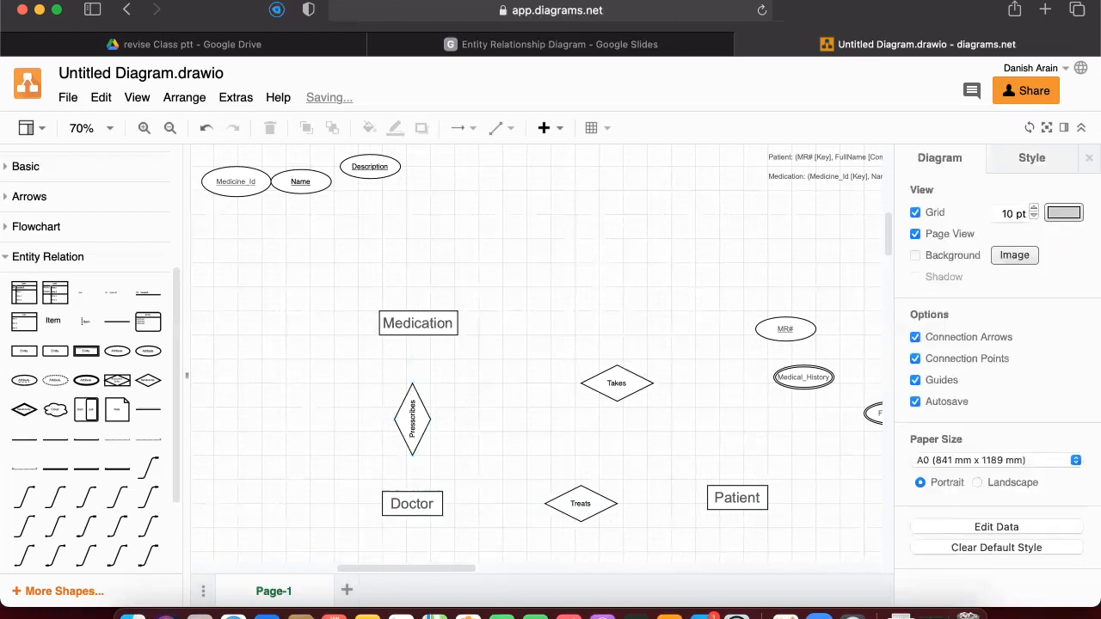
# - Rotate the Takes diamond about 45 degrees clockwise and move it left, closer to the Medication entity
pyautogui.click(621, 384)
pyautogui.moveTo(663, 354); pyautogui.dragTo(676, 400)
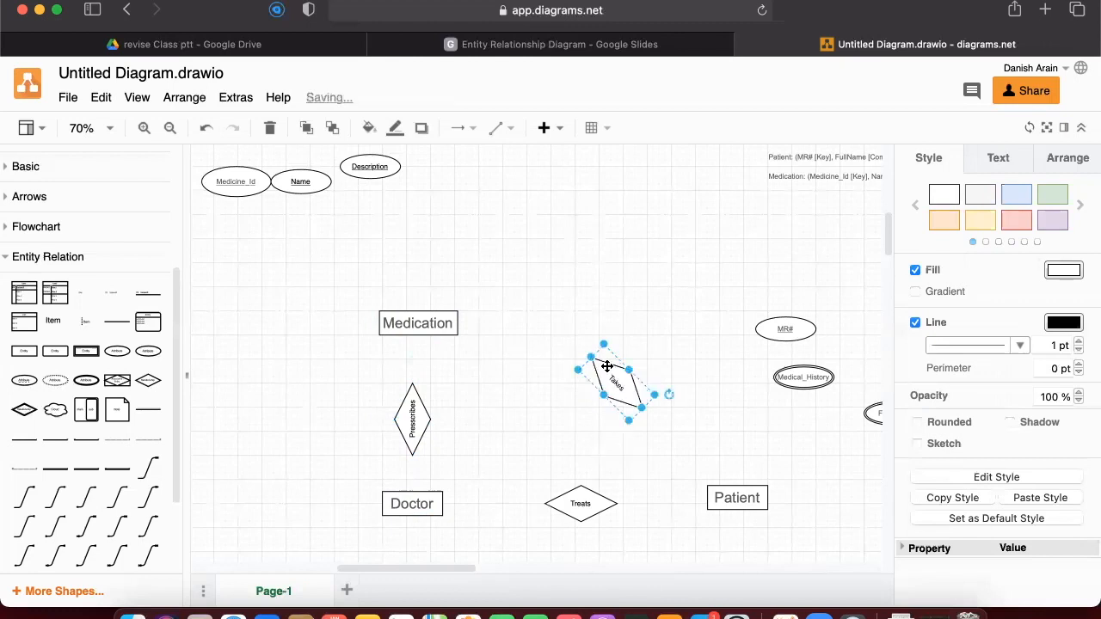
pyautogui.moveTo(614, 381); pyautogui.dragTo(555, 383)
# - Move the Treats diamond and the Patient entity left so they line up in a row with Doctor
pyautogui.moveTo(578, 504); pyautogui.dragTo(524, 509)
pyautogui.moveTo(737, 496); pyautogui.dragTo(647, 508)
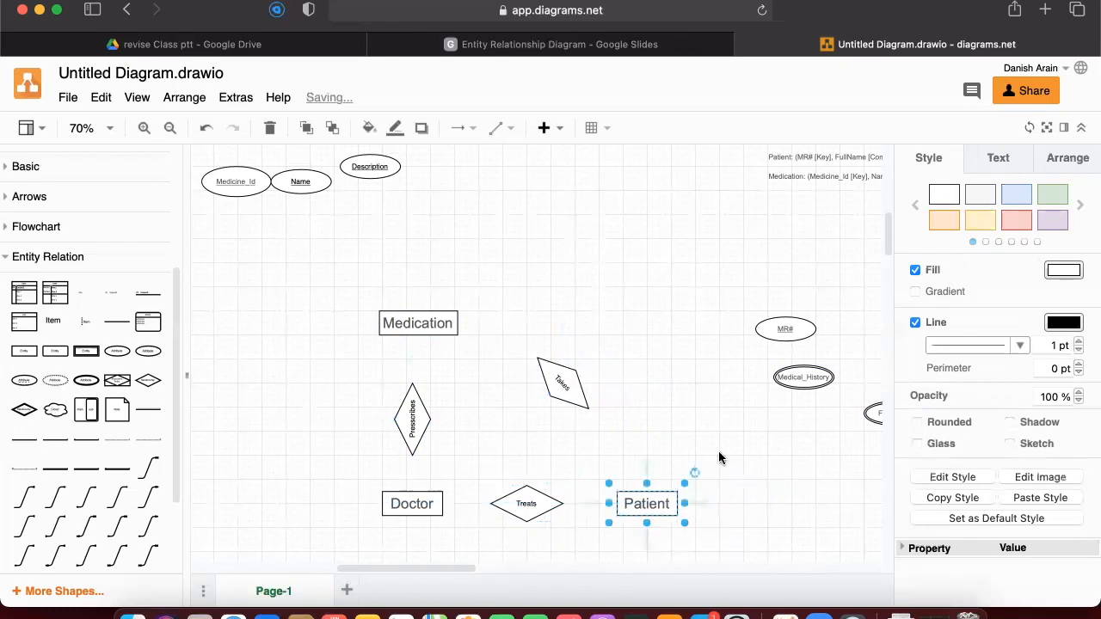
pyautogui.click(713, 447)
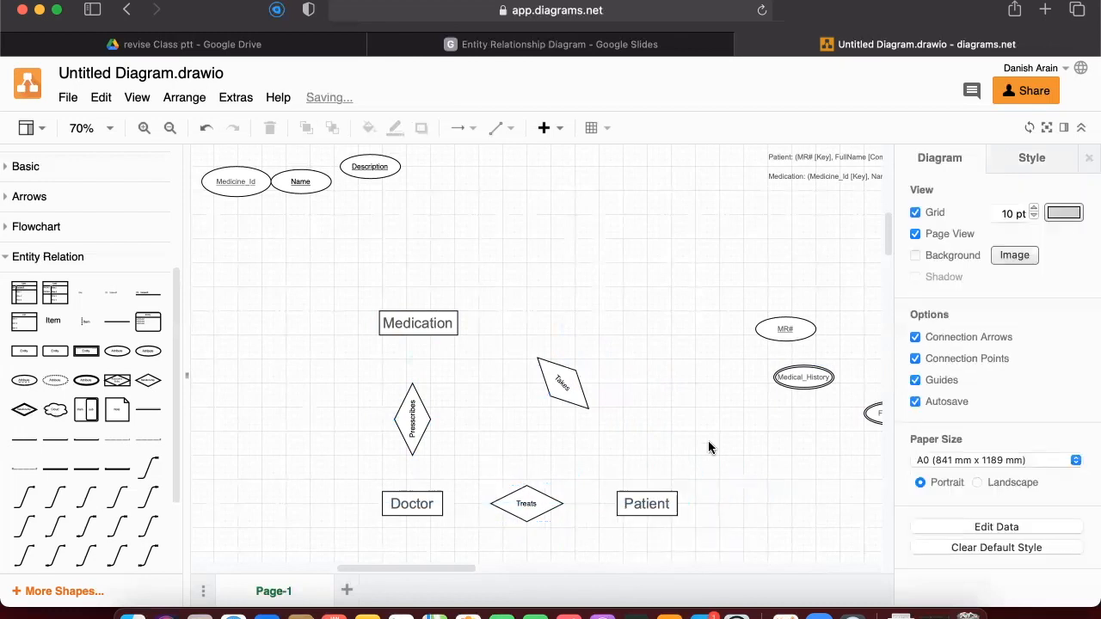
# - Nudge the Presscribes diamond slightly upward between Medication and Doctor
pyautogui.click(414, 424)
pyautogui.press('Up')
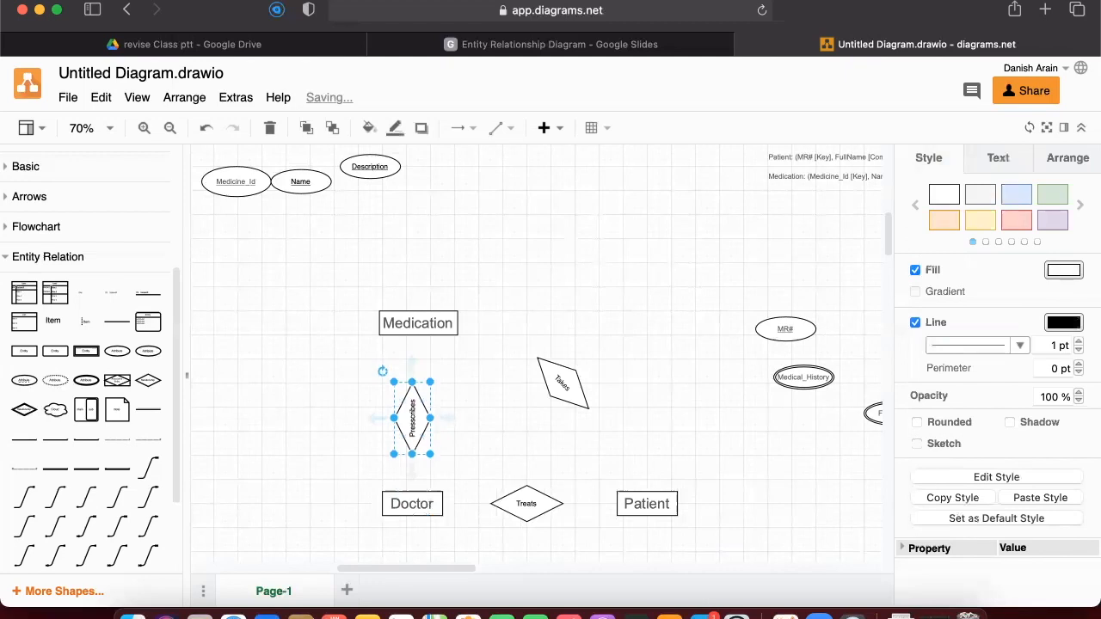
pyautogui.click(497, 467)
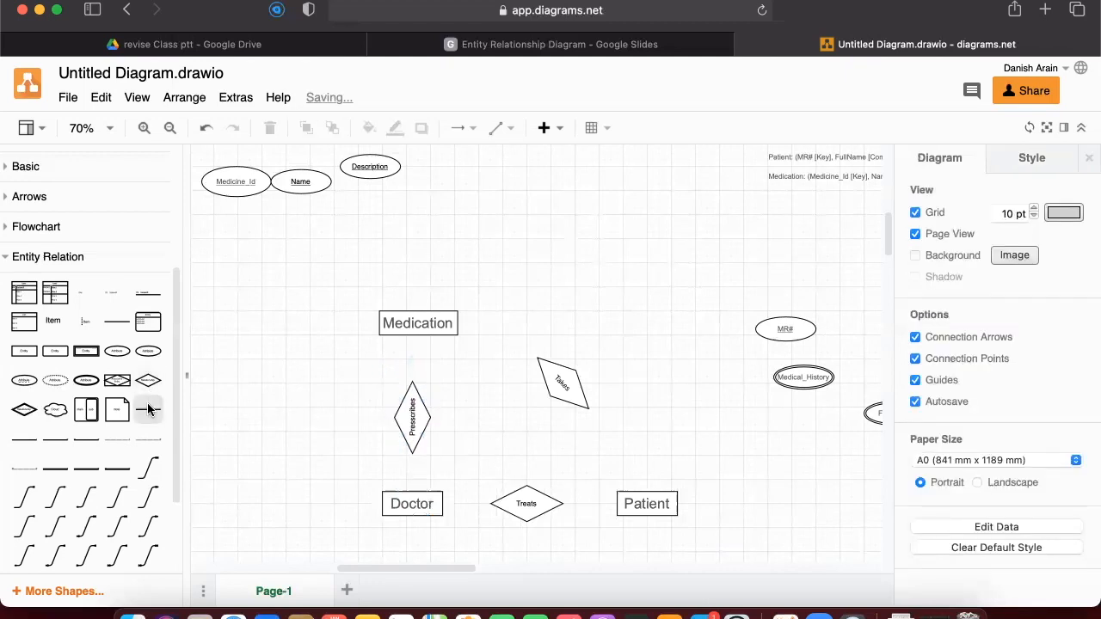
# - Examine the relation lines in the Entity Relation library, and the breakdown and scenario slides in Google Slides, for the required cardinalities
pyautogui.moveTo(148, 410)
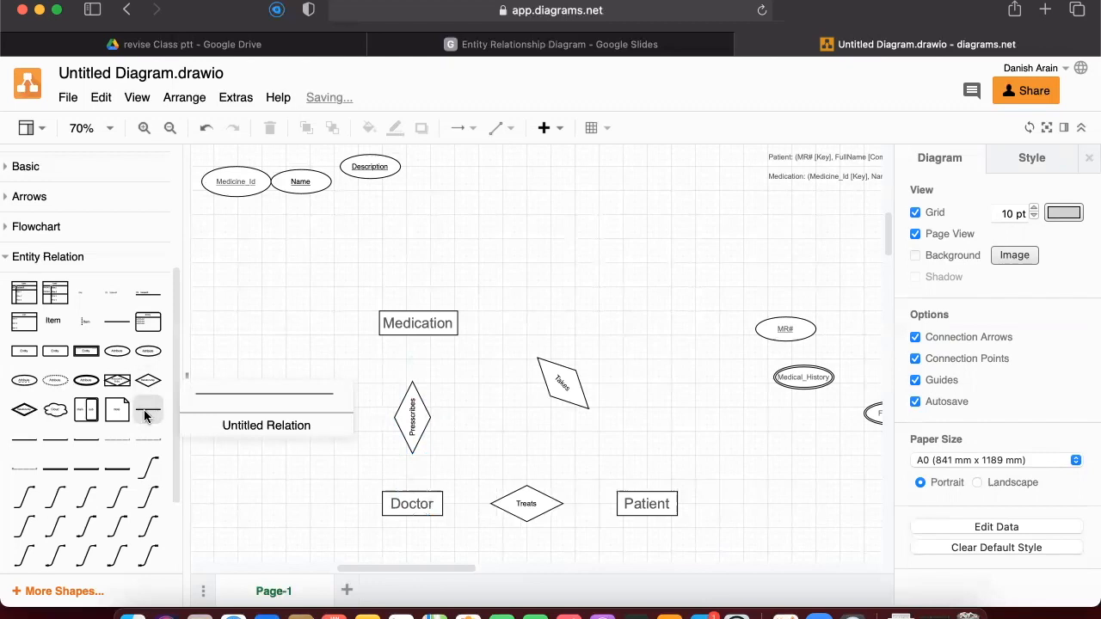
pyautogui.moveTo(117, 441)
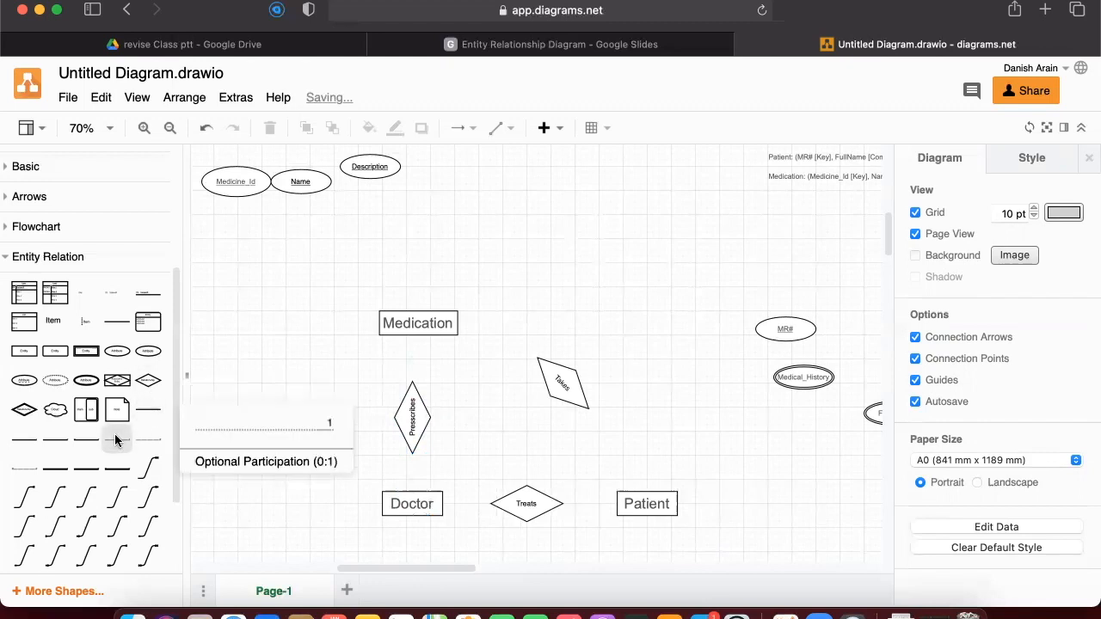
pyautogui.moveTo(18, 440)
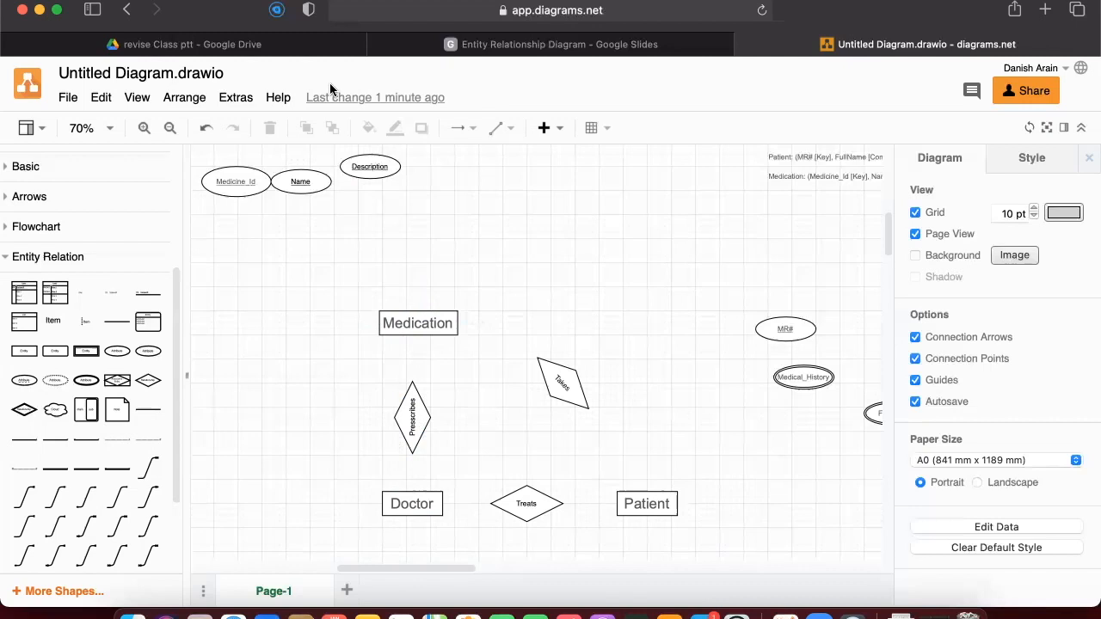
pyautogui.click(433, 44)
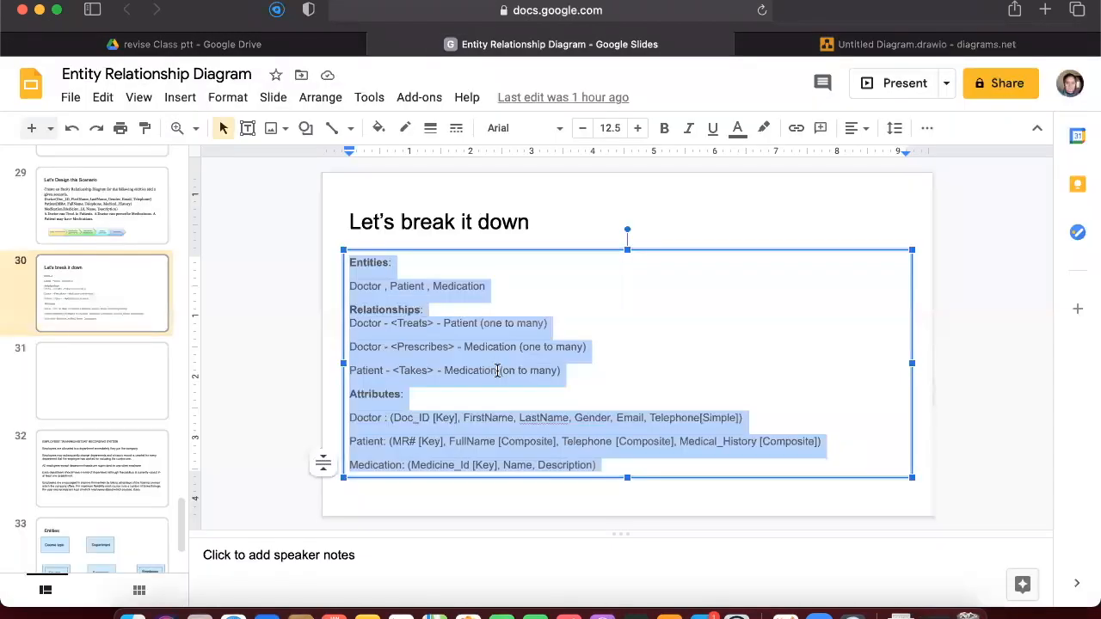
pyautogui.click(402, 386)
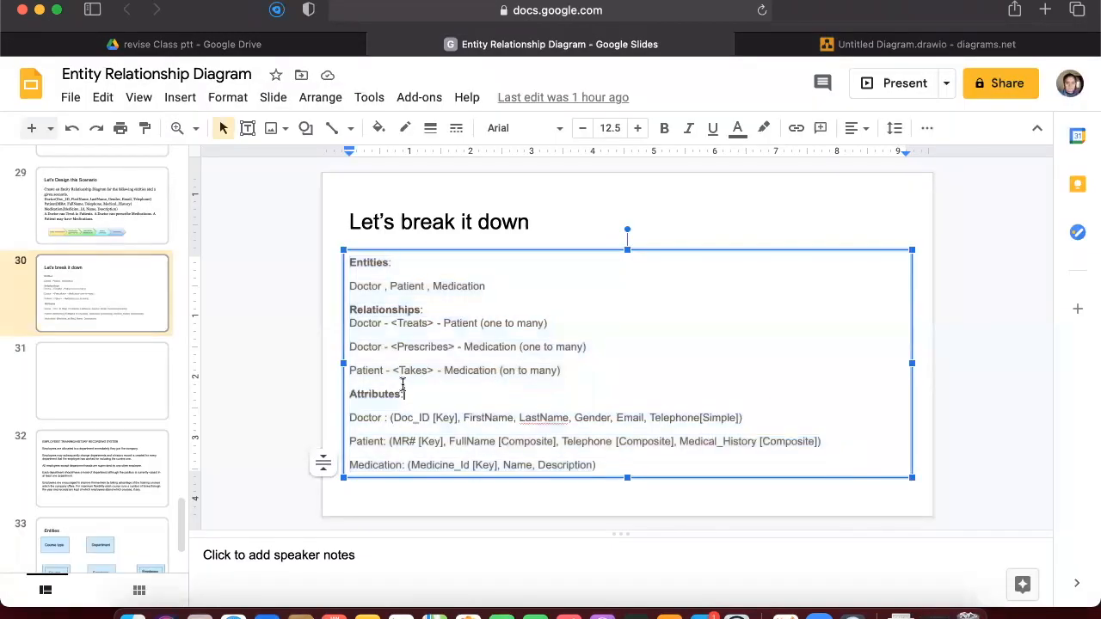
pyautogui.click(127, 260)
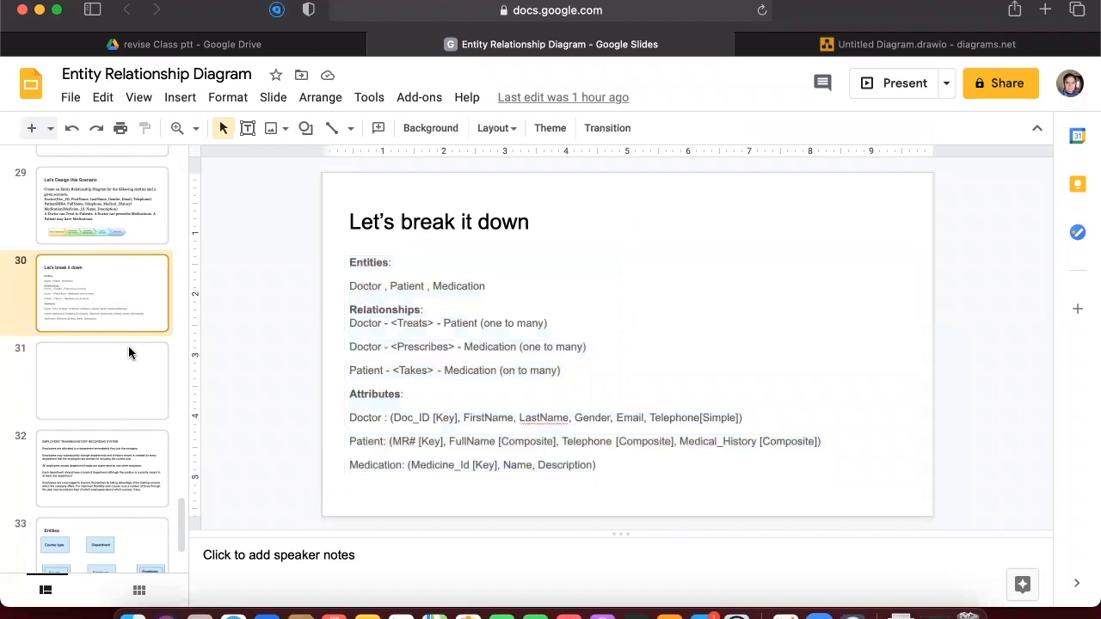
pyautogui.click(128, 209)
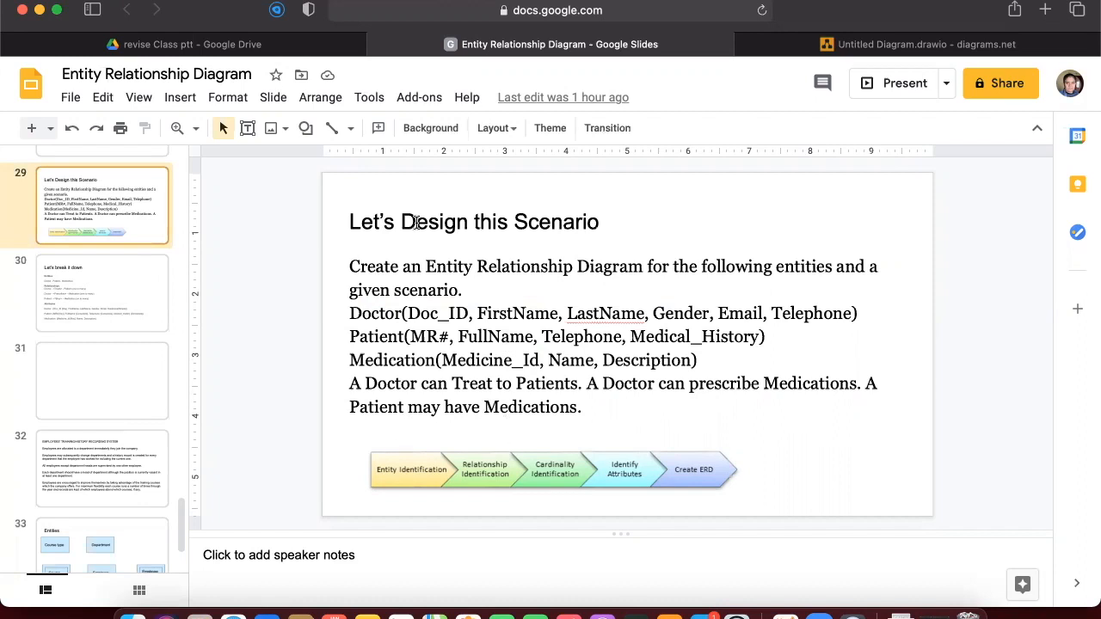
pyautogui.click(903, 44)
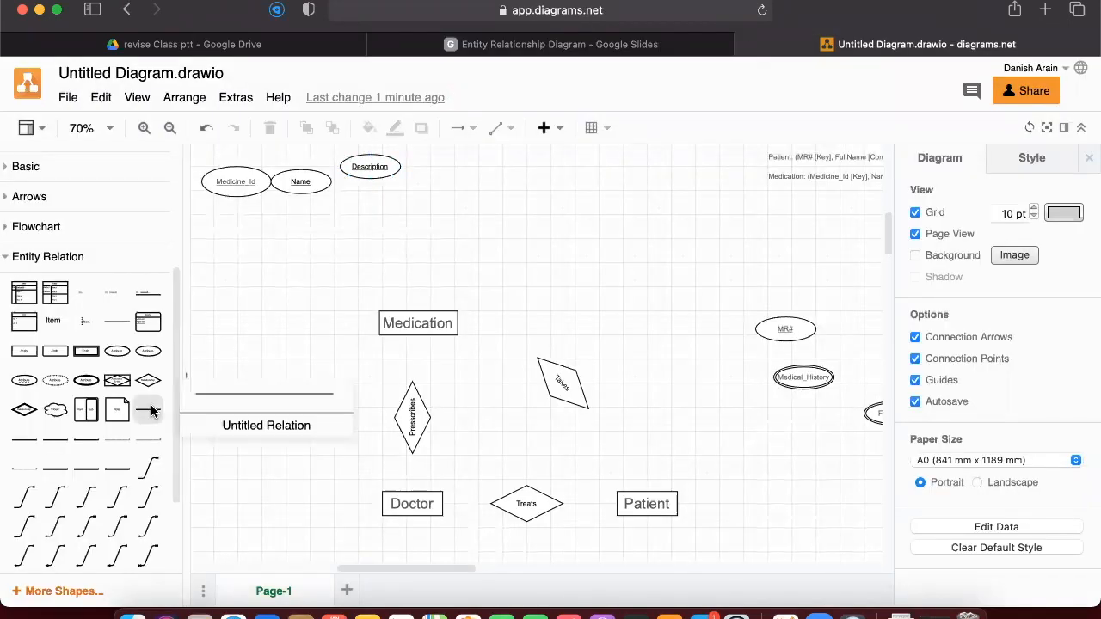
# - Check the Doctor, Patient and Medication entities against the scenario slide in Google Slides and return to the diagram
pyautogui.moveTo(151, 440)
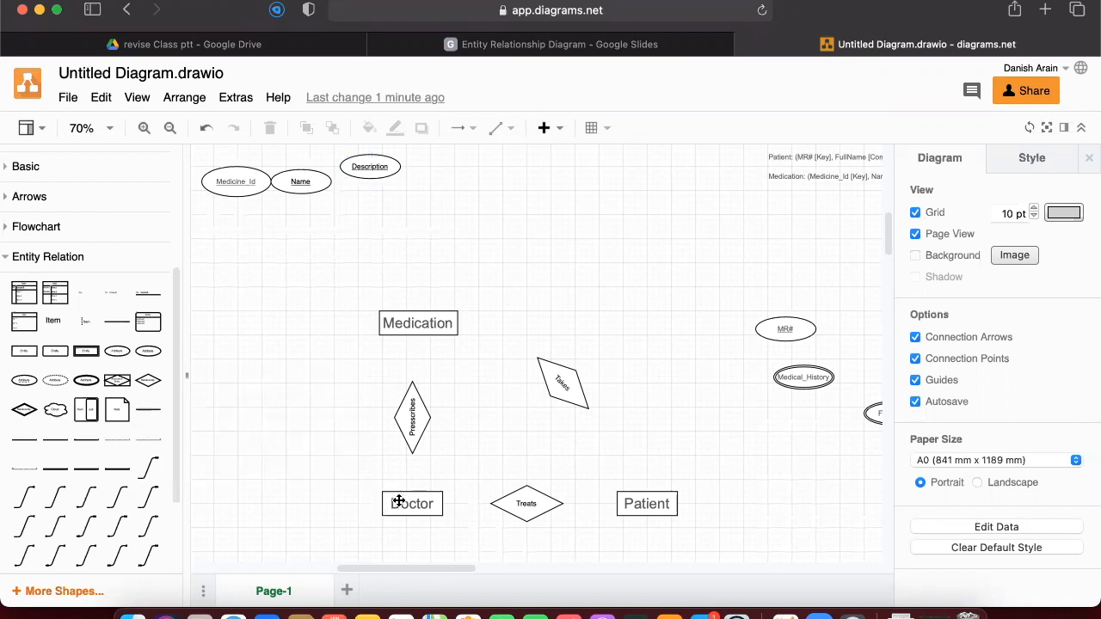
pyautogui.click(658, 510)
pyautogui.click(460, 292)
pyautogui.click(437, 319)
pyautogui.click(420, 505)
pyautogui.click(435, 311)
pyautogui.click(297, 429)
pyautogui.click(550, 43)
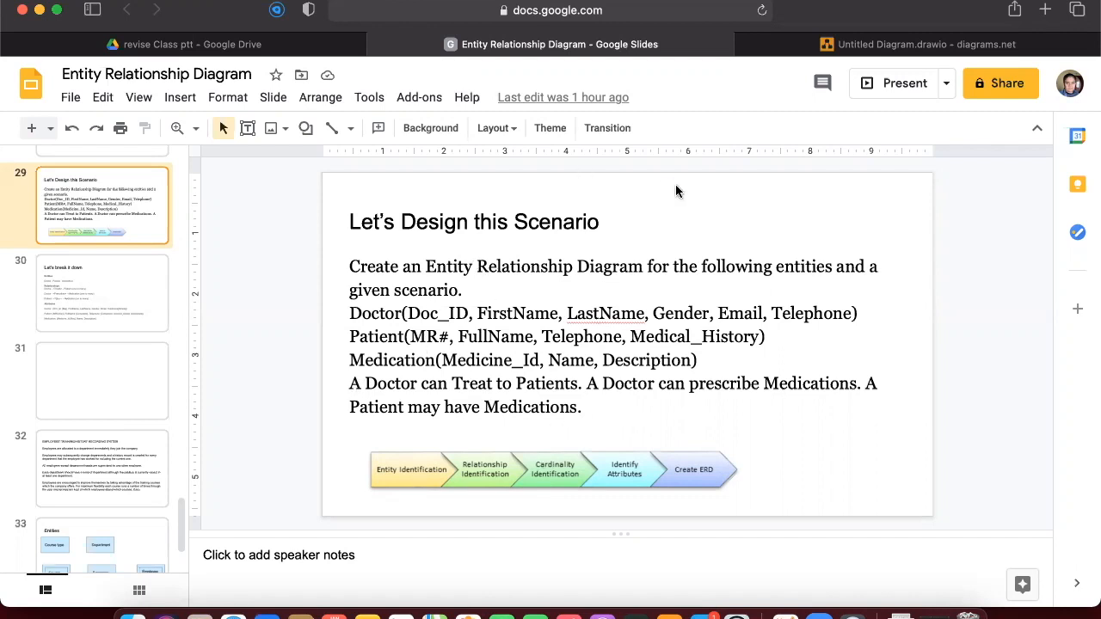
pyautogui.click(804, 46)
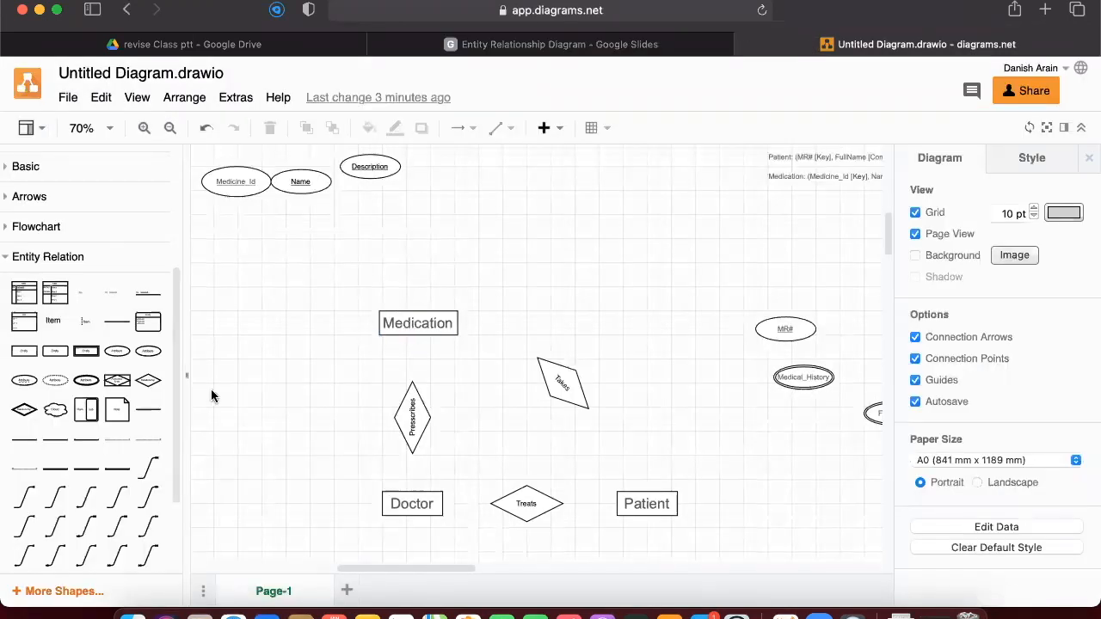
# - Insert an Optional Participation (0:1) line and attach its ends to the Doctor entity and the Treats diamond
pyautogui.moveTo(126, 440)
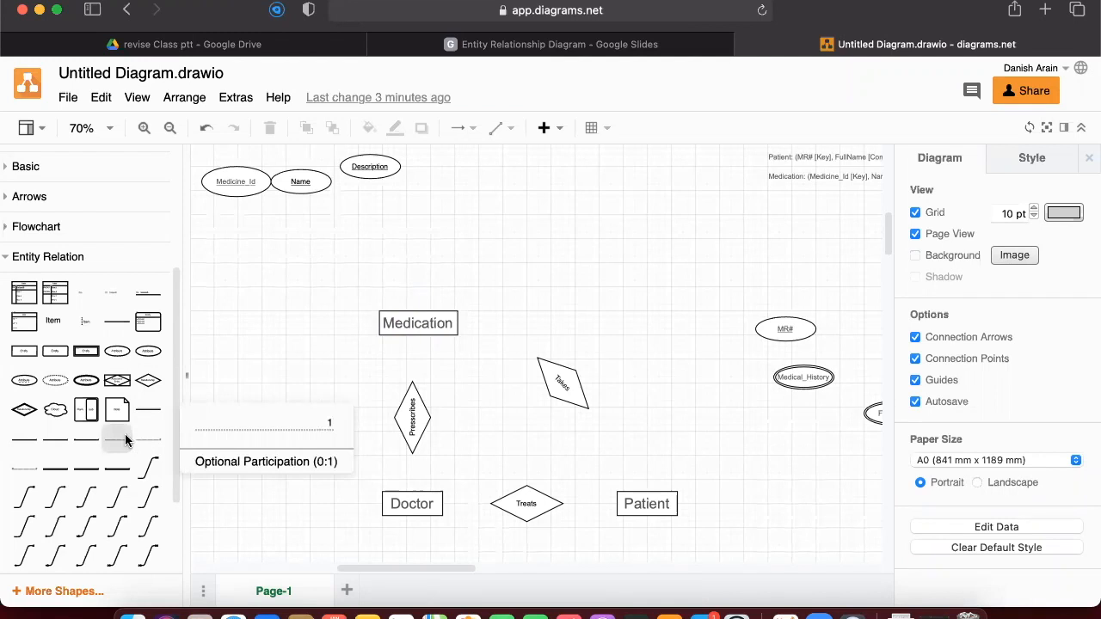
pyautogui.click(126, 441)
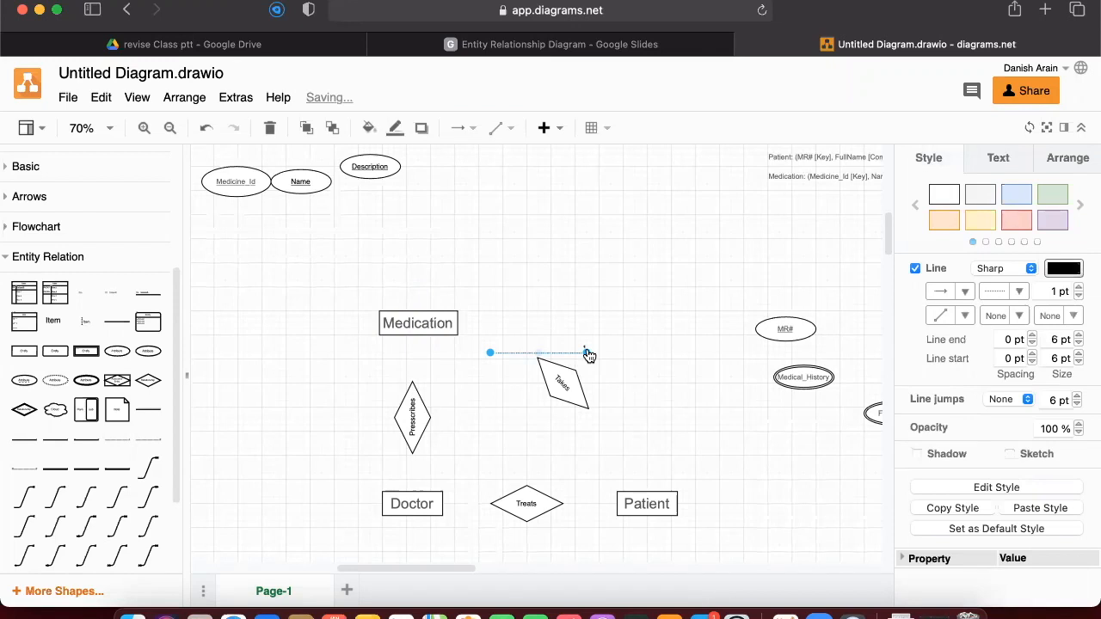
pyautogui.hscroll(4, 680, 349)
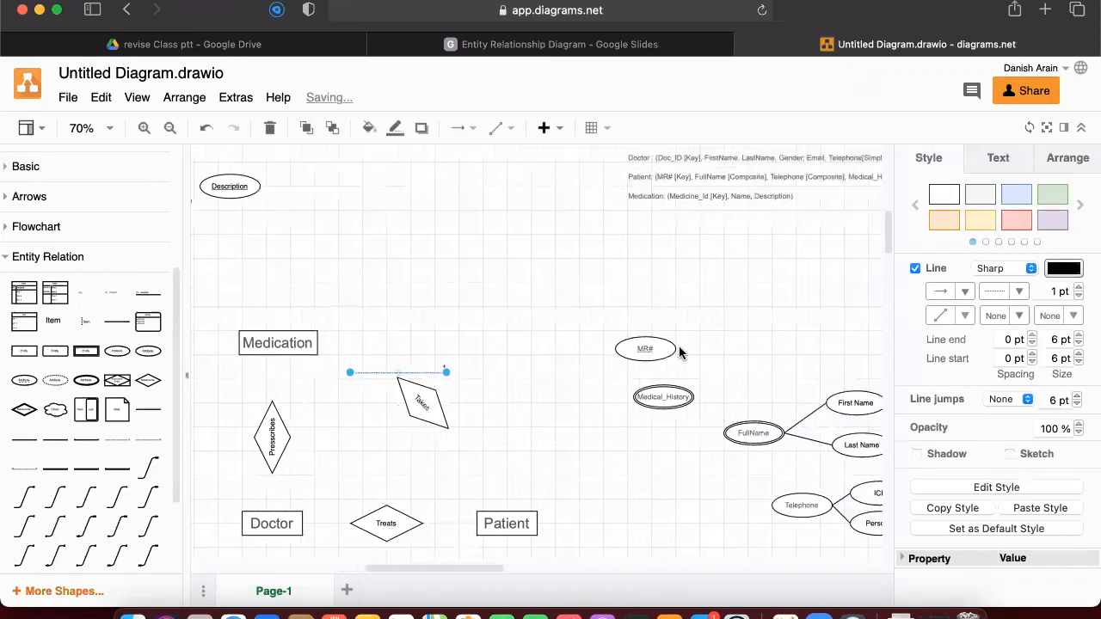
pyautogui.scroll(4, 680, 349)
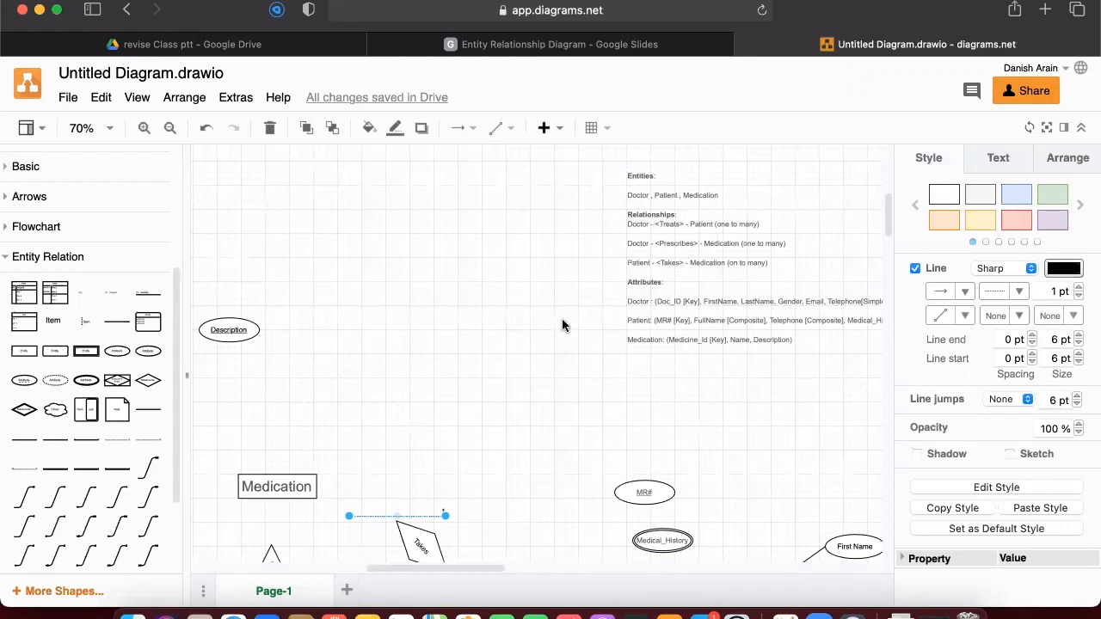
pyautogui.scroll(-7, 563, 321)
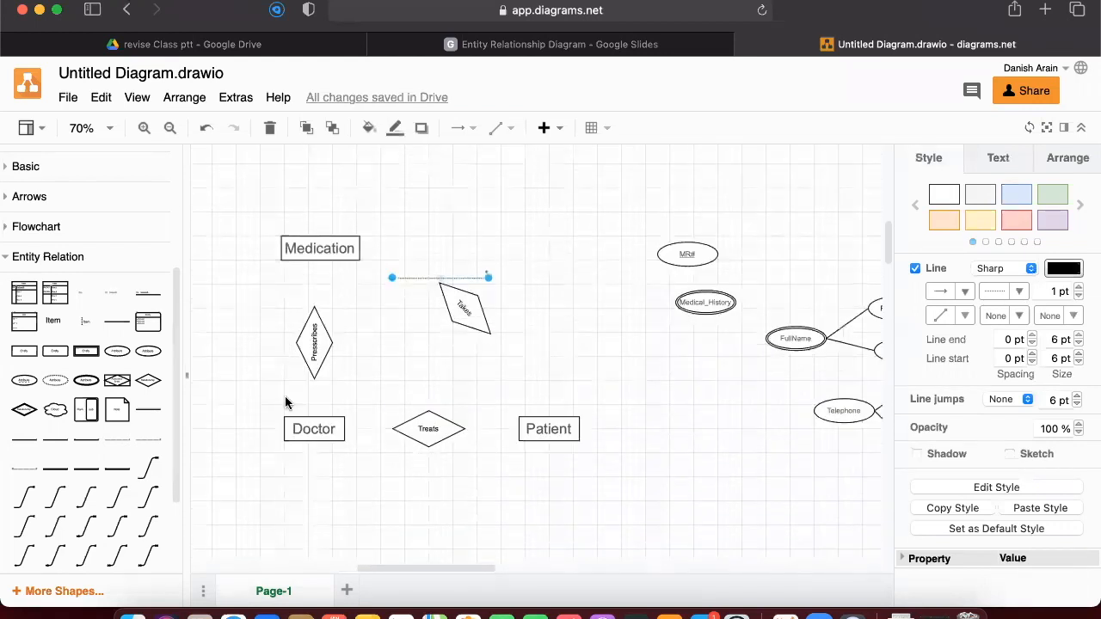
pyautogui.moveTo(392, 280); pyautogui.dragTo(344, 430)
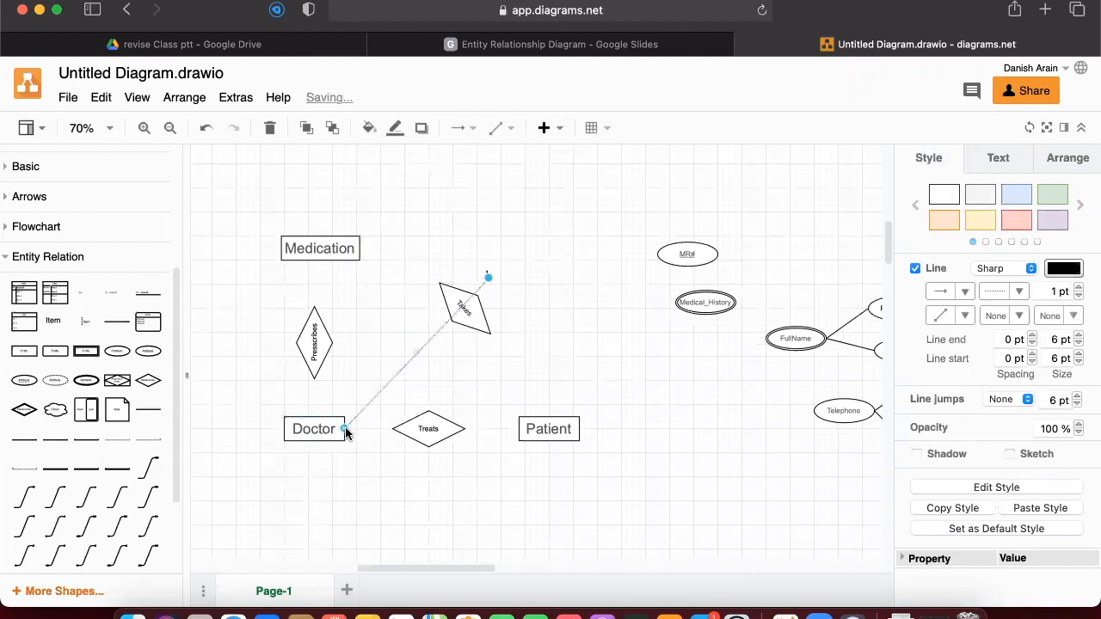
pyautogui.moveTo(434, 411); pyautogui.dragTo(392, 430)
# - Move the cardinality label 1 on the Doctor–Treats line to the end beside the Doctor entity
pyautogui.click(520, 433)
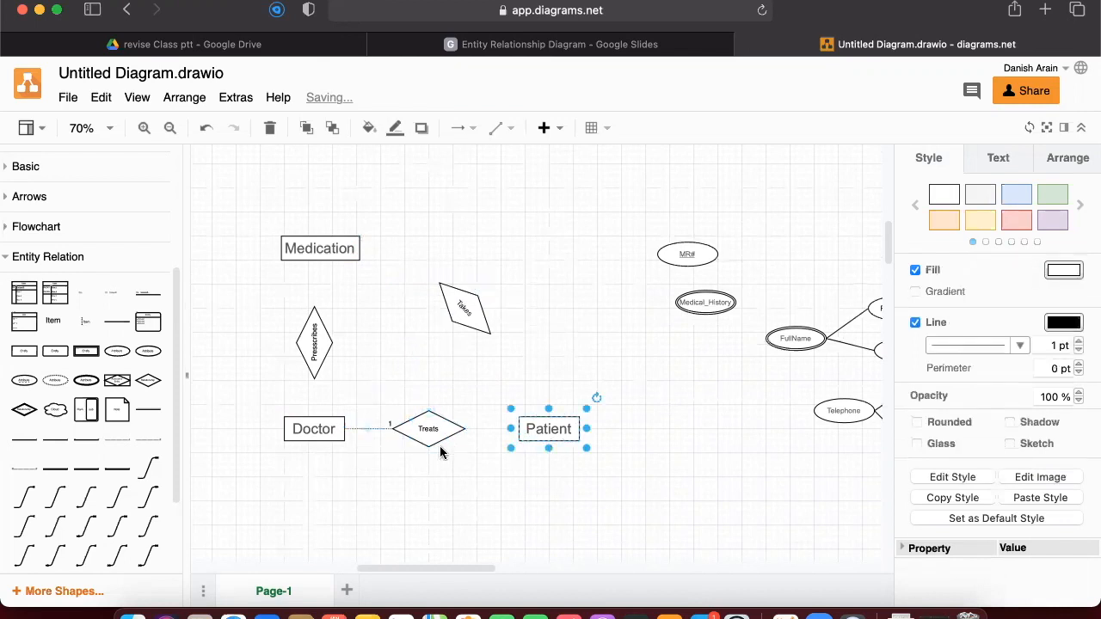
pyautogui.click(444, 453)
pyautogui.click(390, 420)
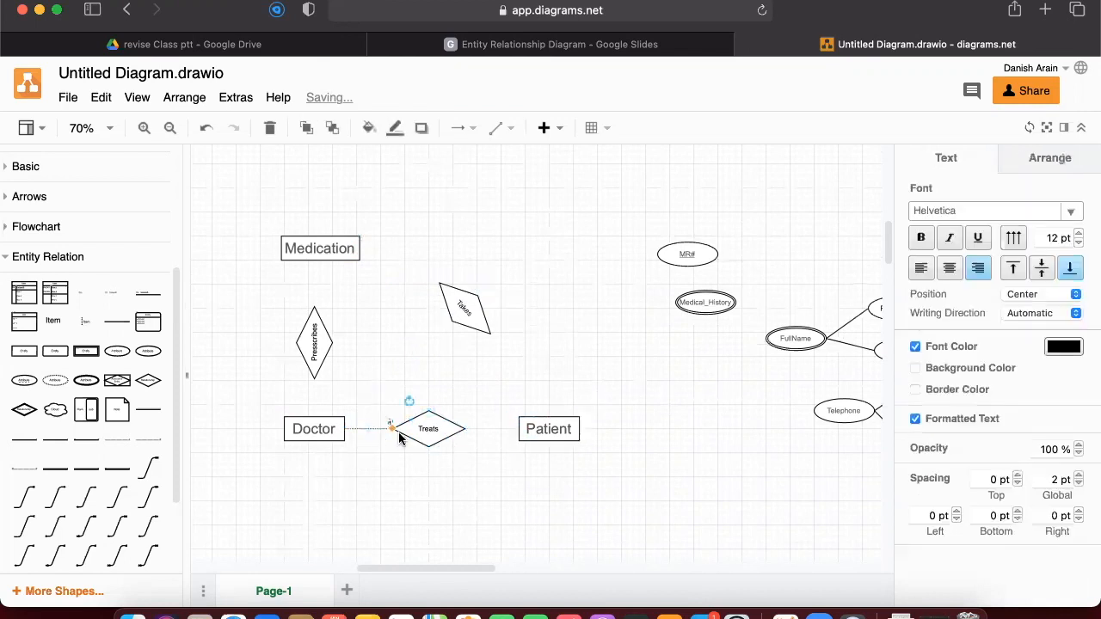
pyautogui.moveTo(388, 422); pyautogui.dragTo(349, 423)
pyautogui.click(394, 491)
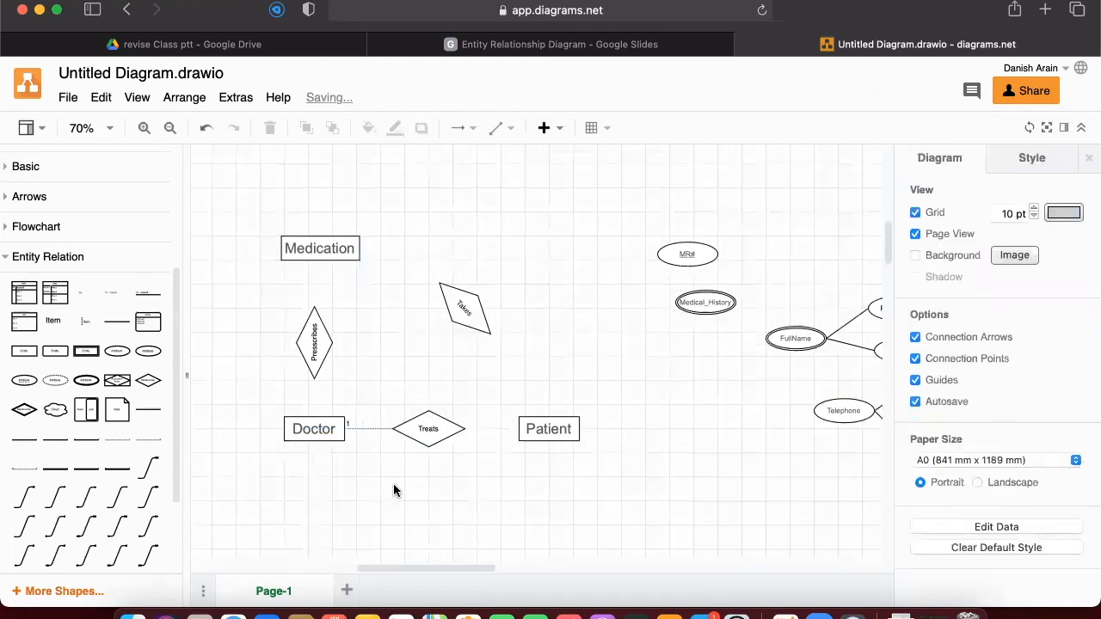
pyautogui.click(347, 423)
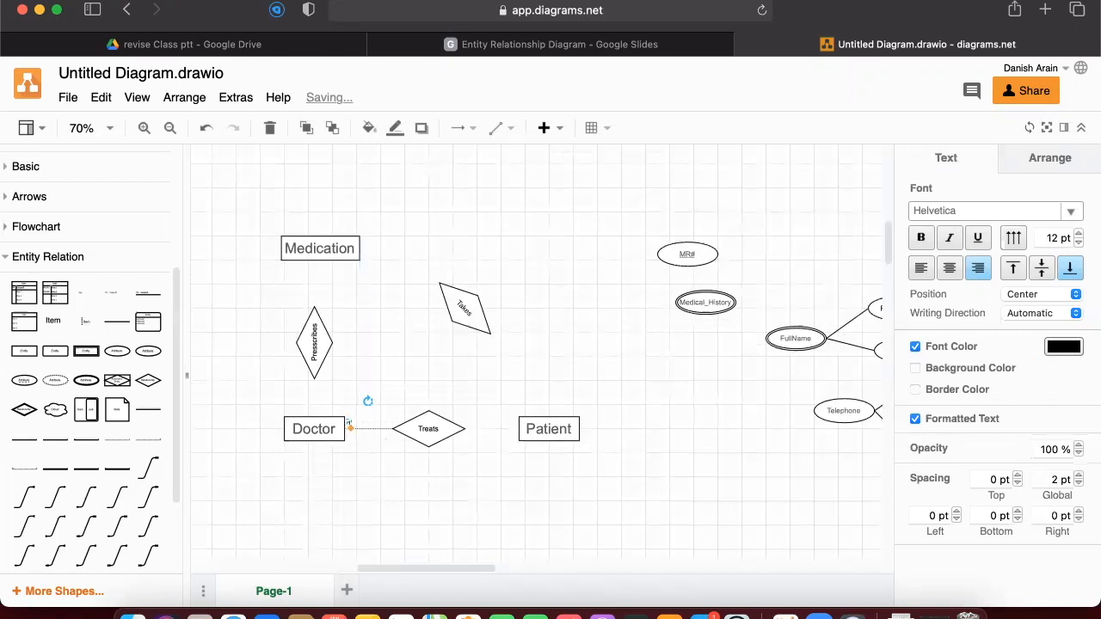
pyautogui.click(382, 436)
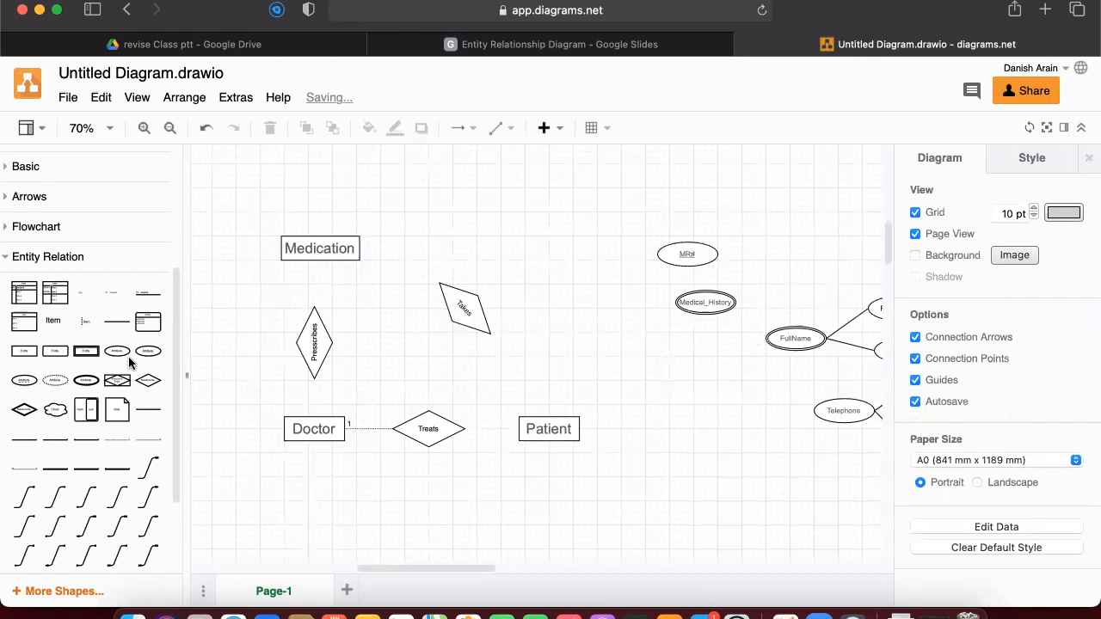
# - Connect the Treats diamond to the Patient entity with an Optional Participation (0:N) line, its N end at Patient
pyautogui.moveTo(135, 400)
pyautogui.moveTo(142, 442)
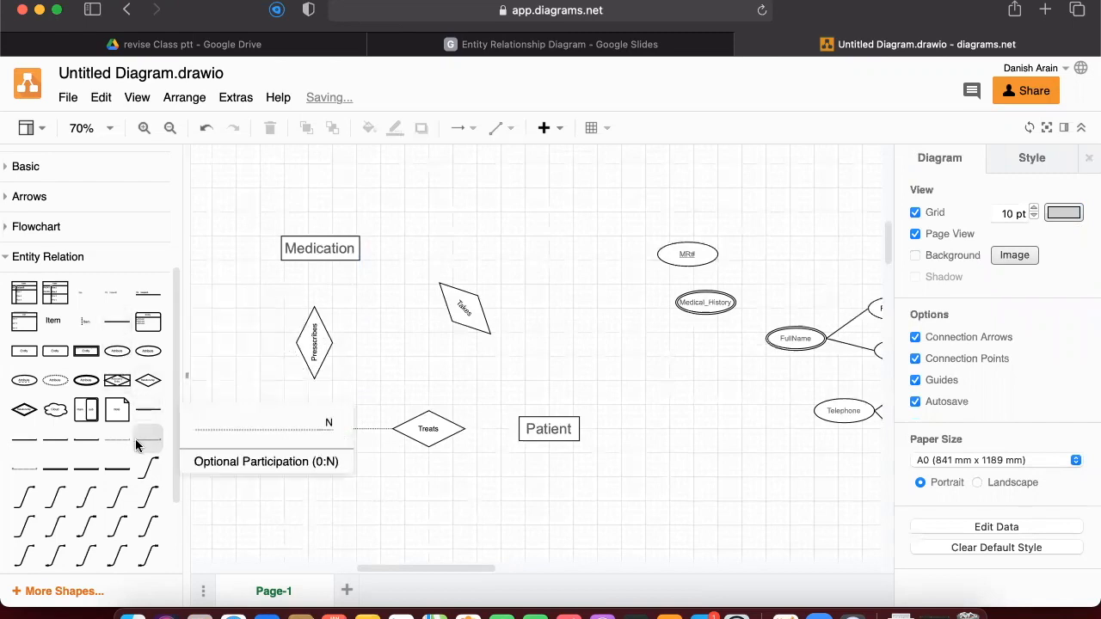
pyautogui.moveTo(141, 440); pyautogui.dragTo(470, 434)
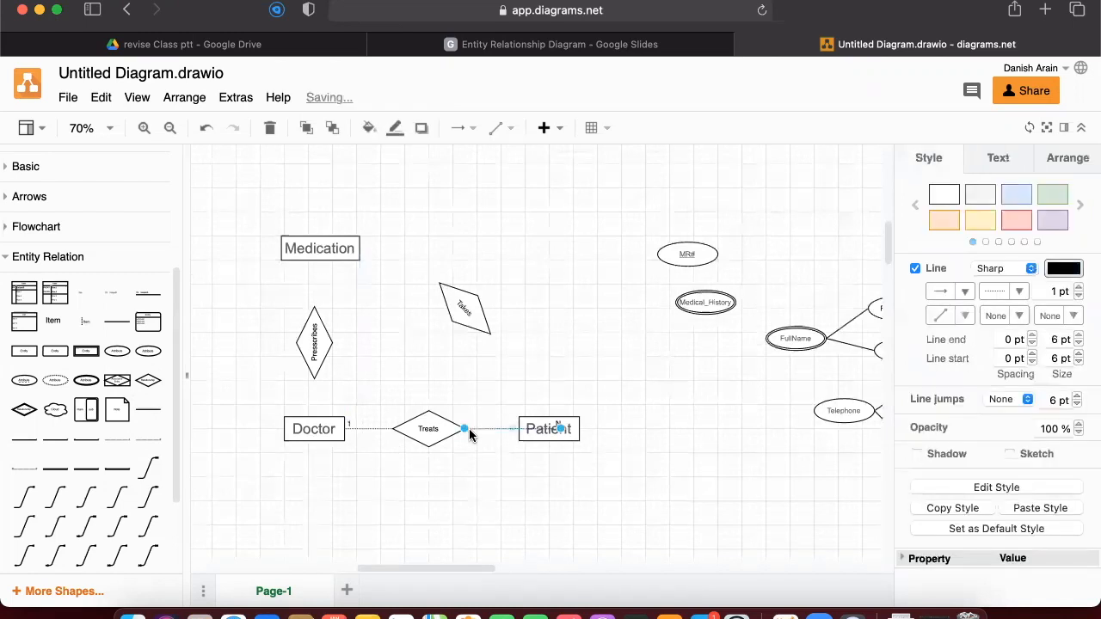
pyautogui.moveTo(32, 472)
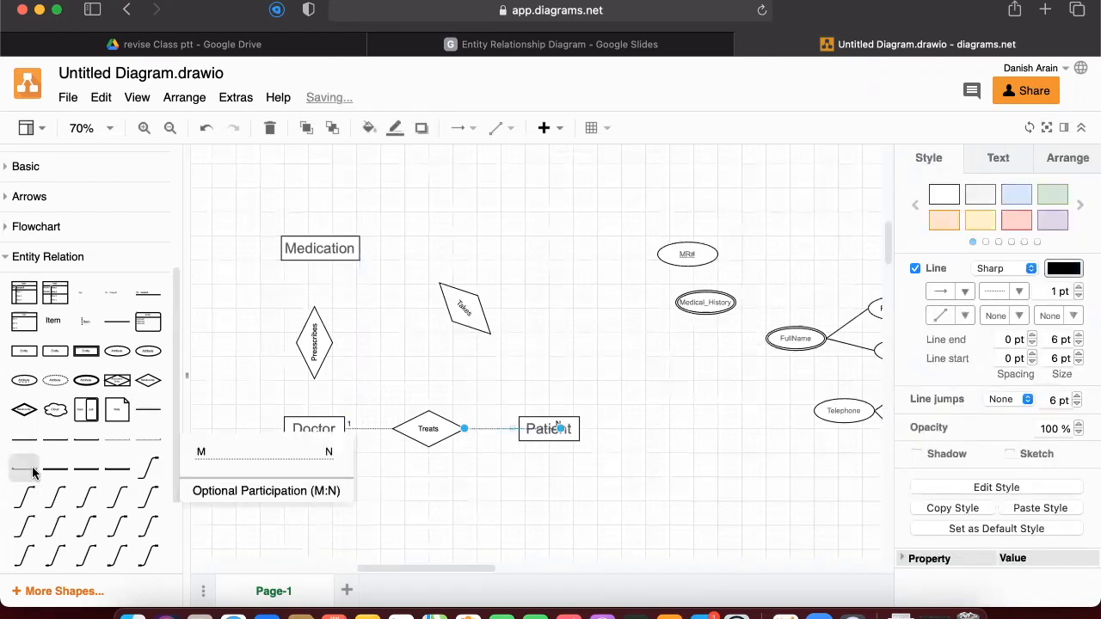
pyautogui.click(698, 453)
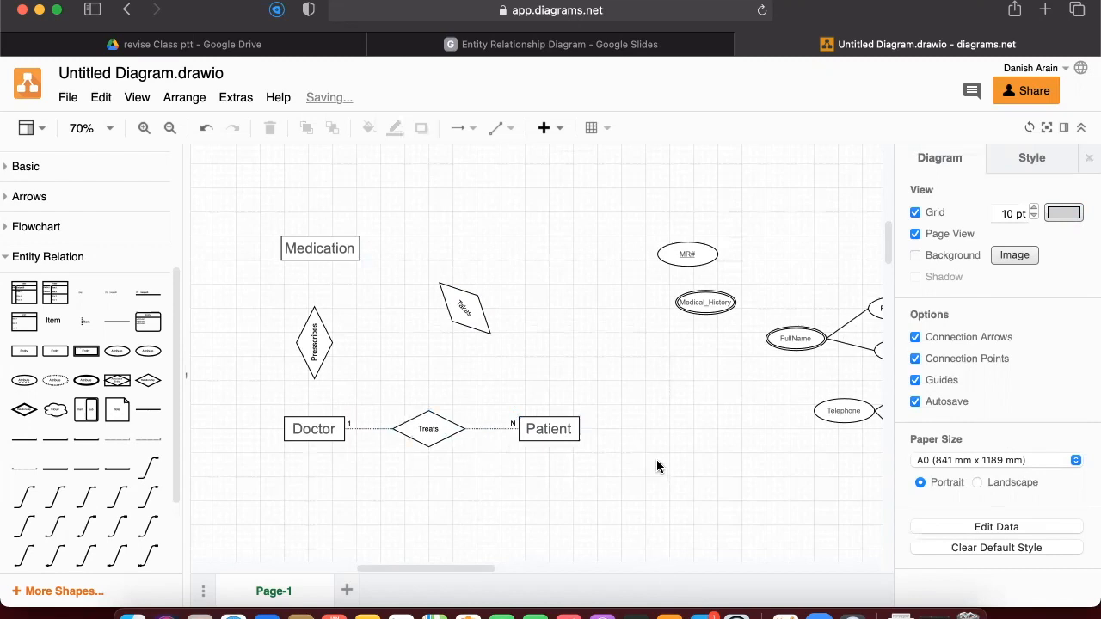
# - Select the participation line between the Doctor entity and the Treats diamond
pyautogui.click(324, 389)
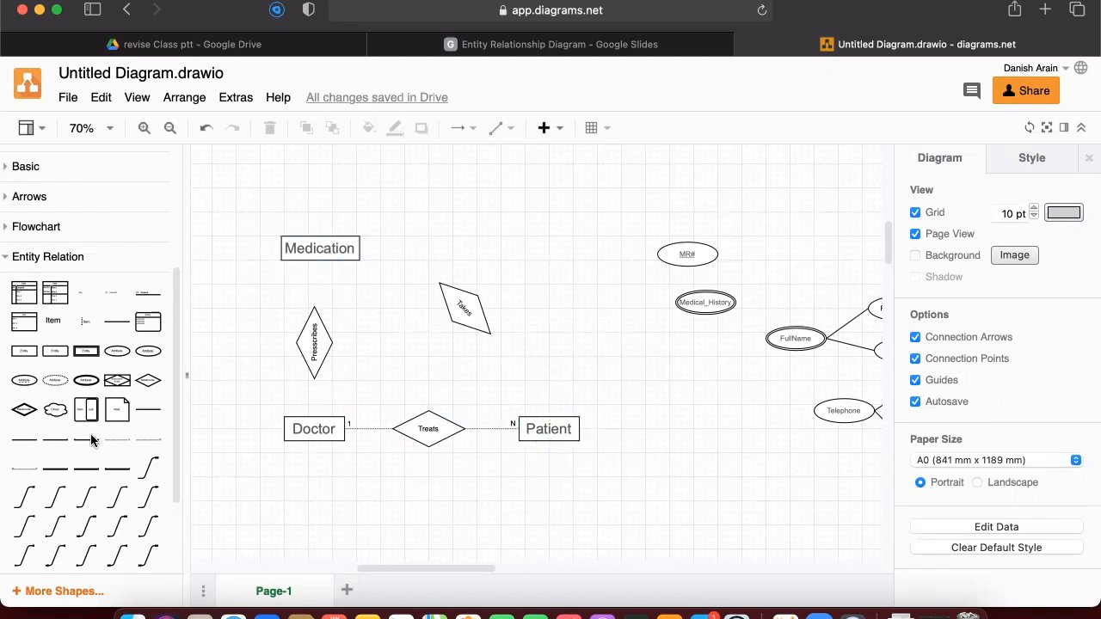
pyautogui.click(301, 425)
pyautogui.click(374, 428)
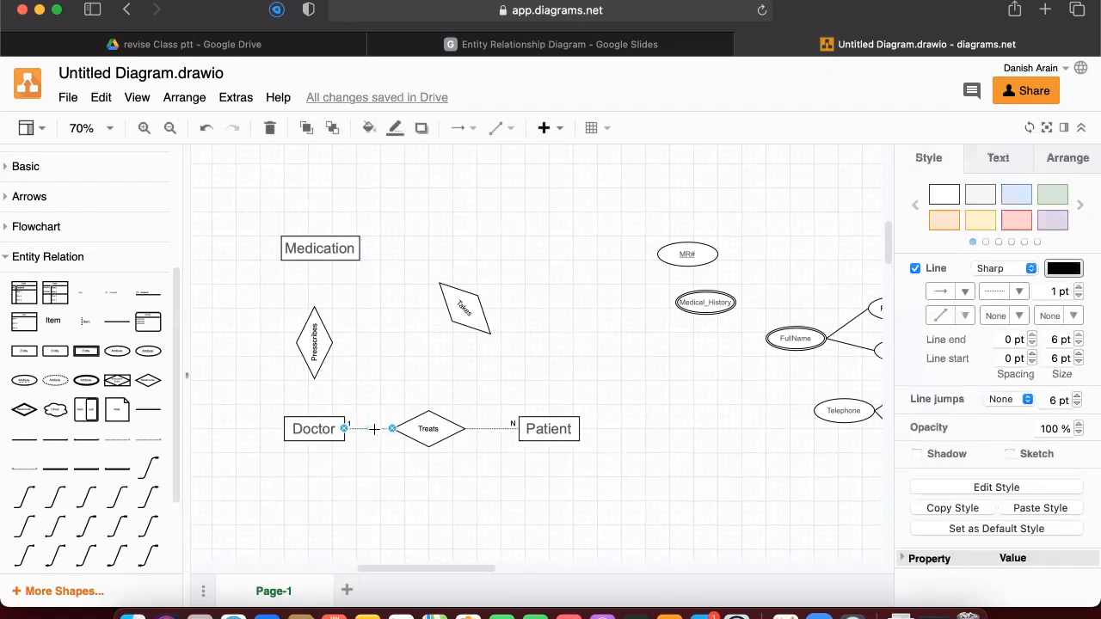